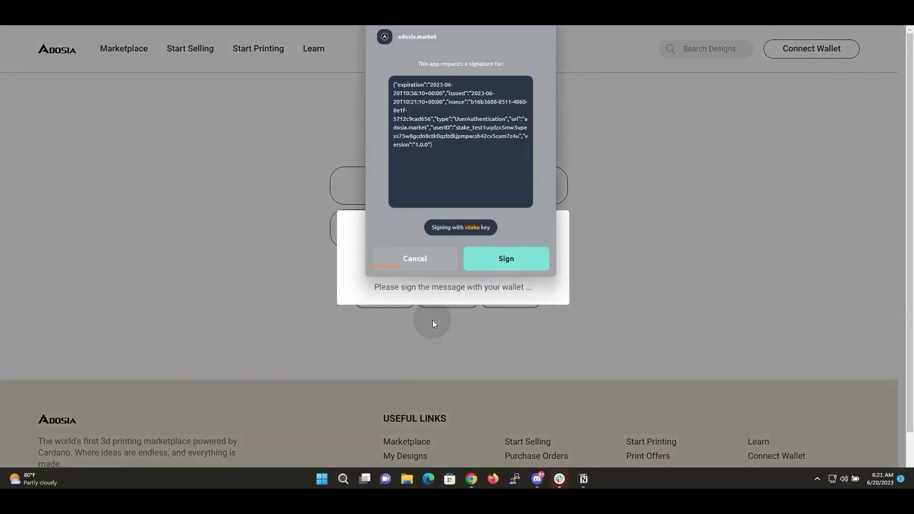
Approve the wallet sign-in request and dismiss the login success message
click(503, 259)
click(453, 301)
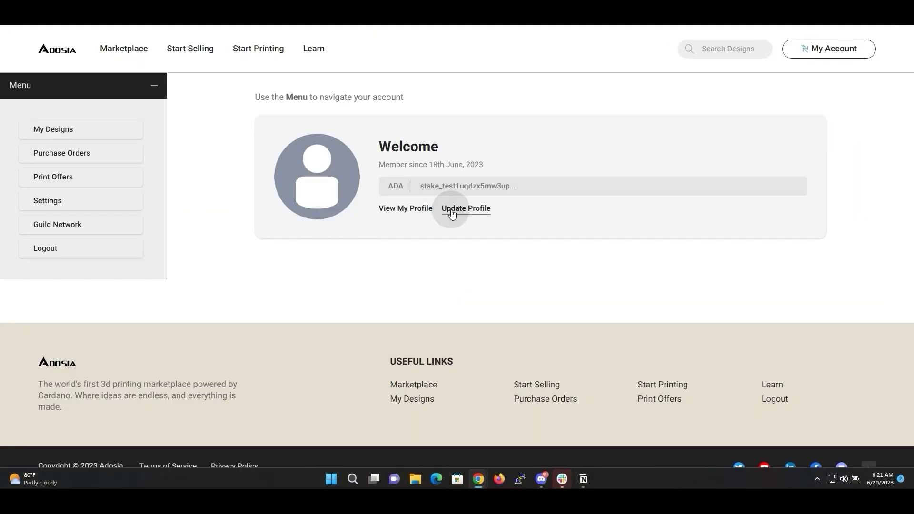
Set the display name to '3d Printer Guy', add a profile image URL, and choose the Printer Operator role
click(452, 213)
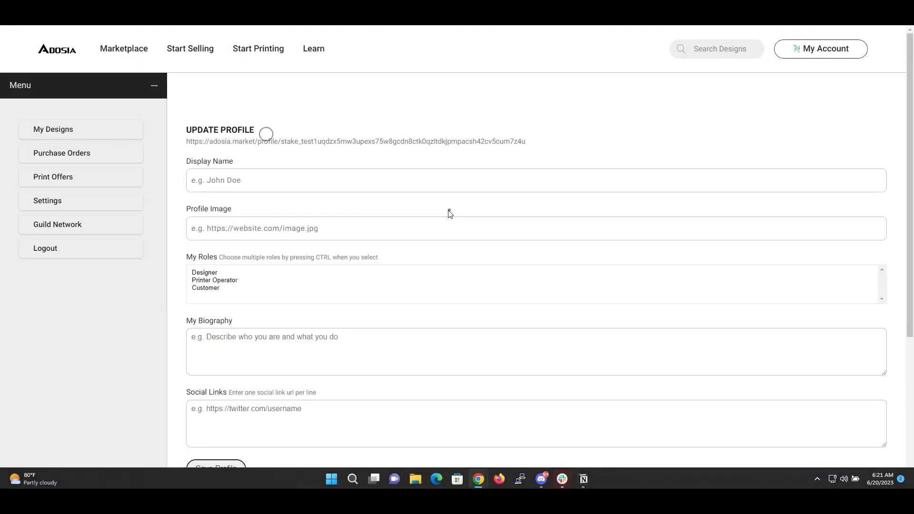
click(329, 182)
text(3d Printer Guy)
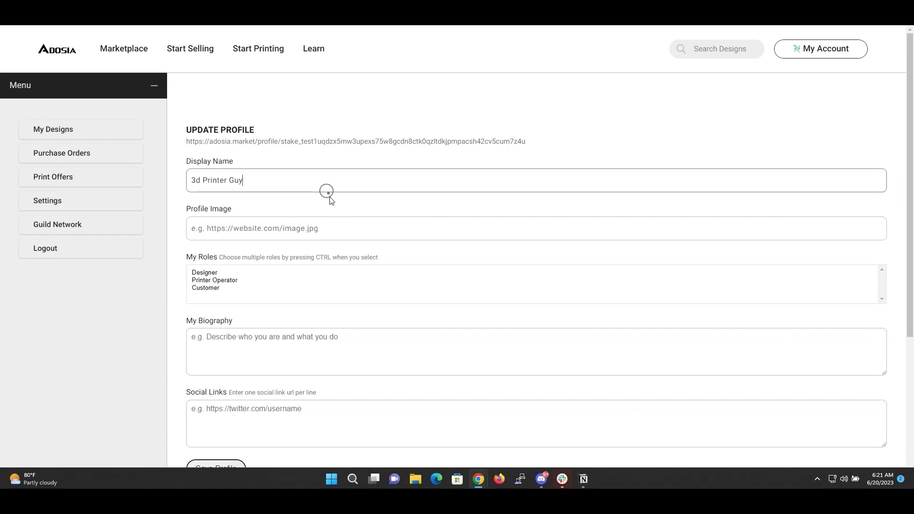
click(9, 296)
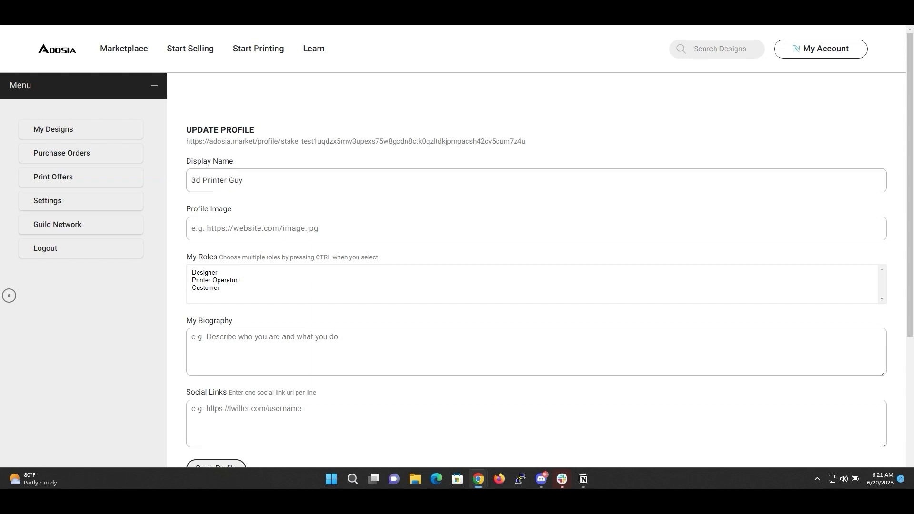
click(273, 231)
click(338, 273)
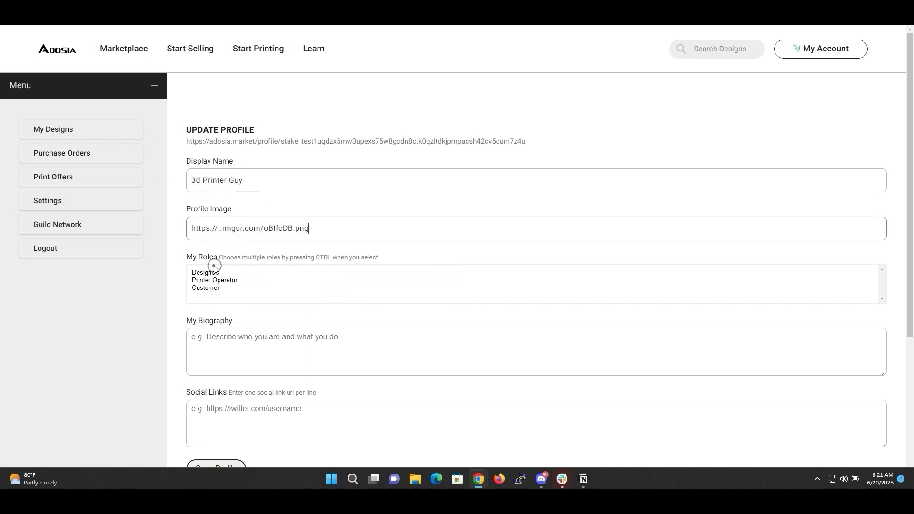
click(215, 281)
click(302, 344)
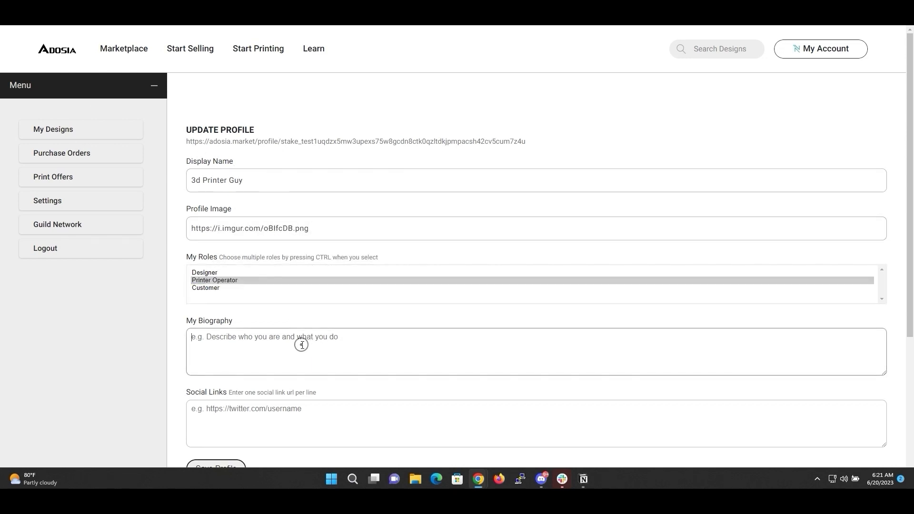
text(I love to 3d Print Things!)
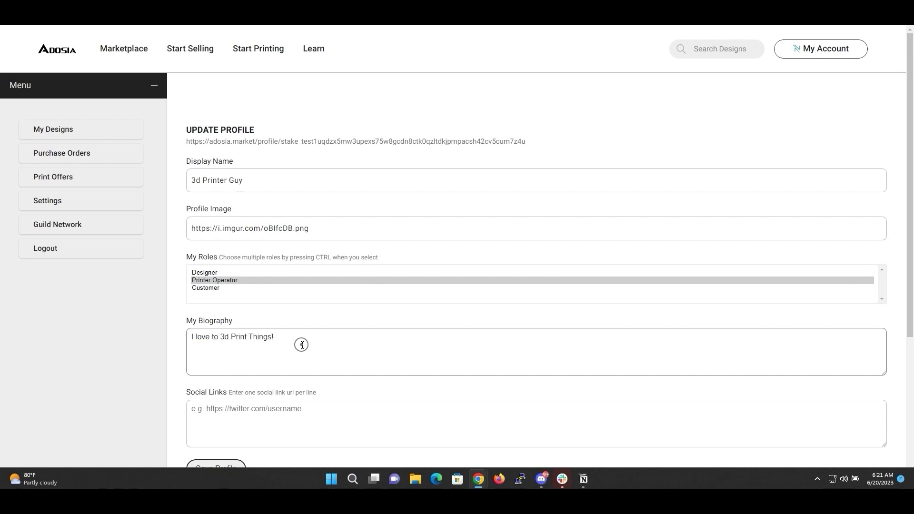
scroll(301, 345, down, 1)
click(266, 369)
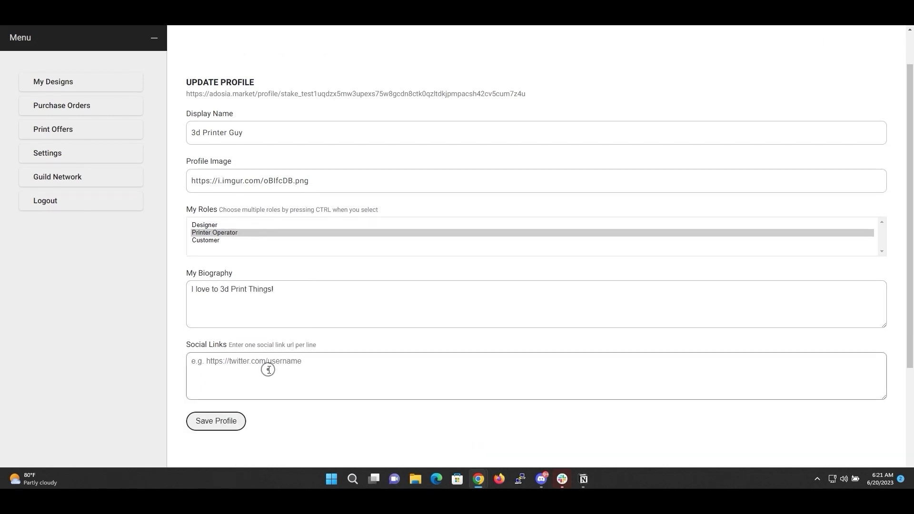
text(https://twitter.com)
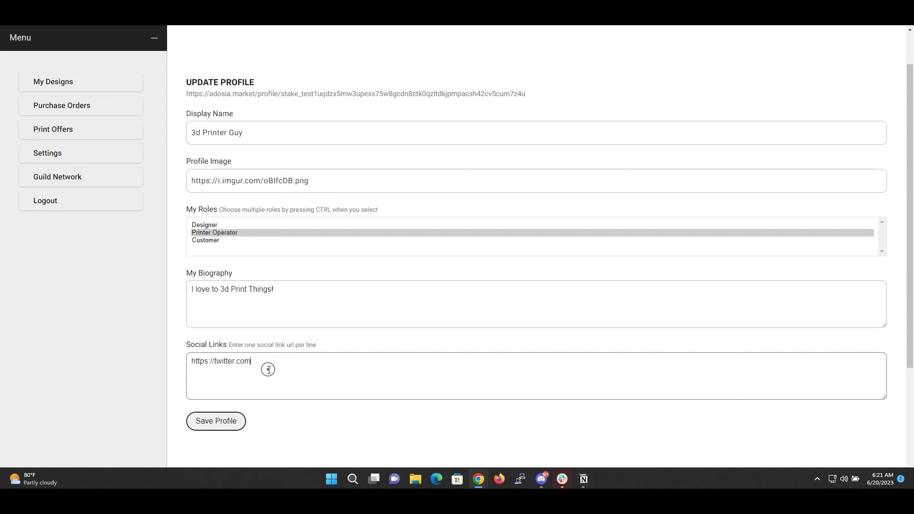
text(/adosiaio)
click(216, 421)
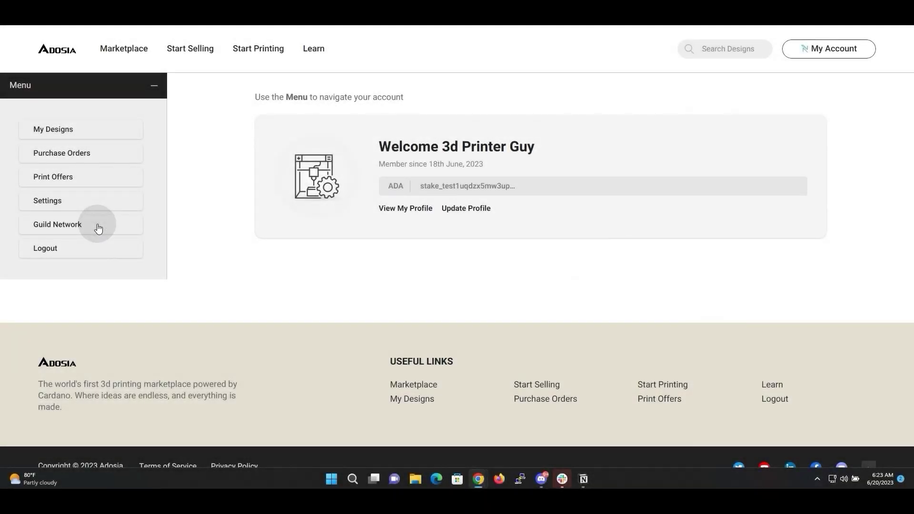
Add a new member to The No Duh's guild by pasting their stake key
click(98, 229)
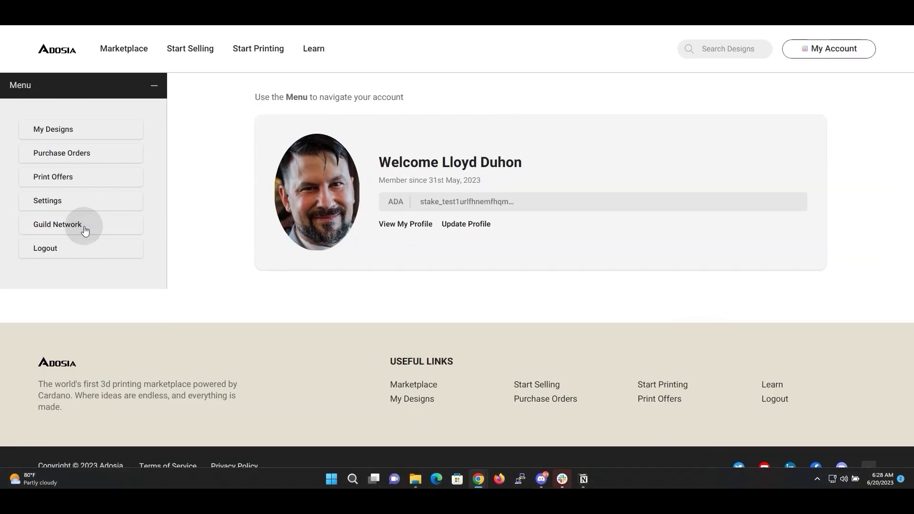
click(86, 230)
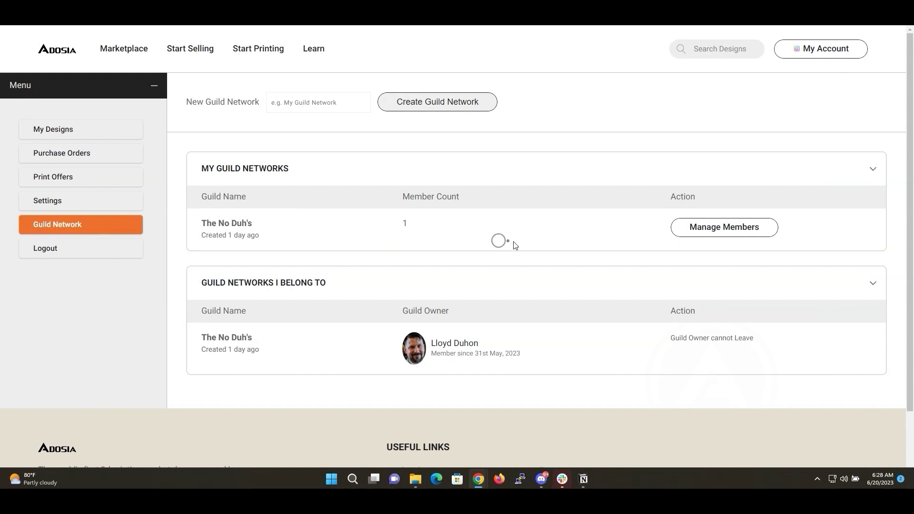
click(710, 232)
click(341, 166)
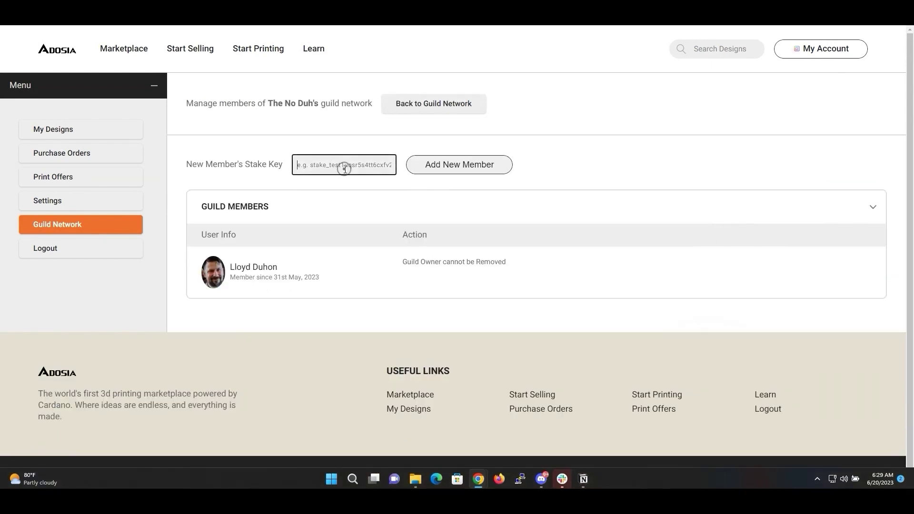
key(ctrl+v)
click(463, 170)
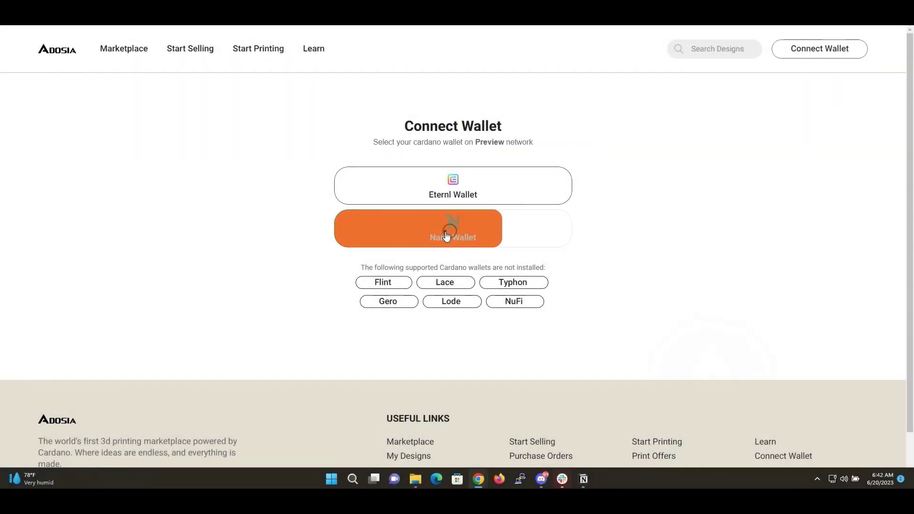
Sign in with the Nami wallet, agreeing to the terms
click(450, 231)
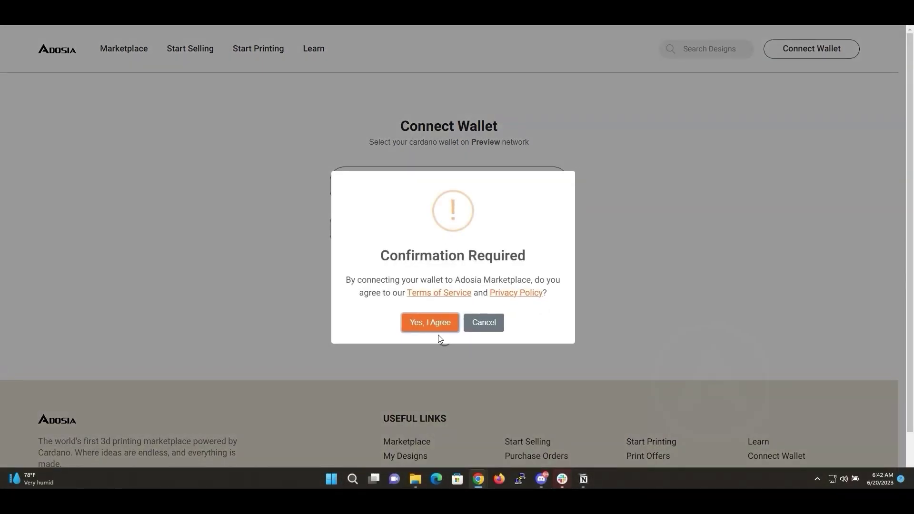
click(431, 321)
click(452, 302)
Submit a 200 ADA print offer on the Maze order with delivery due 29th June 2023
scroll(357, 265, down, 2)
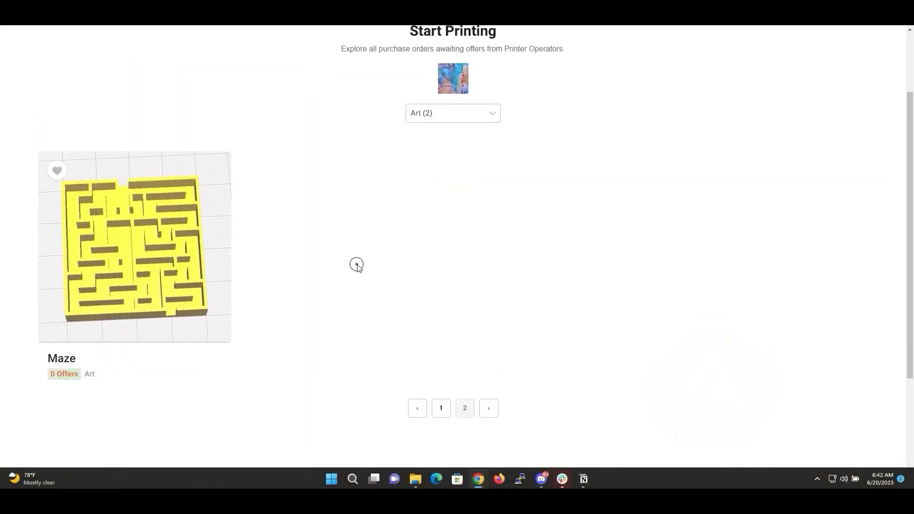
click(127, 261)
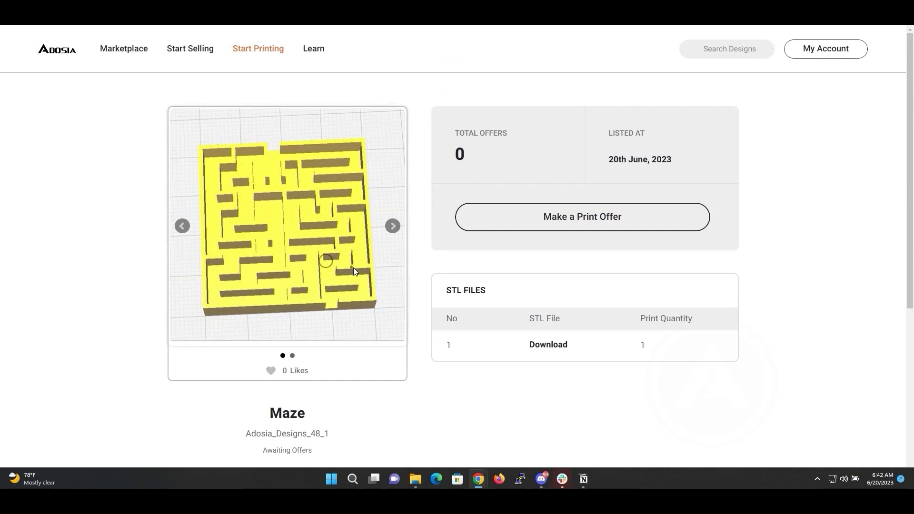
click(562, 224)
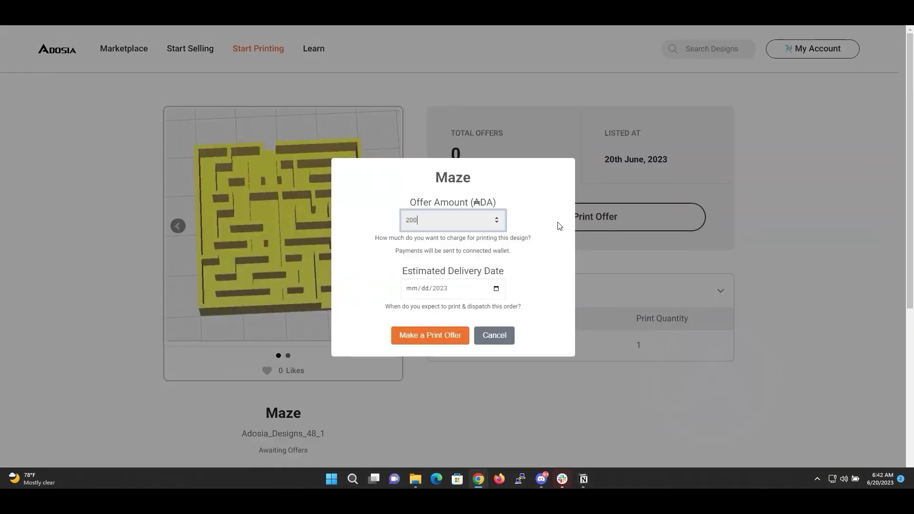
click(482, 286)
click(496, 288)
click(450, 394)
click(435, 338)
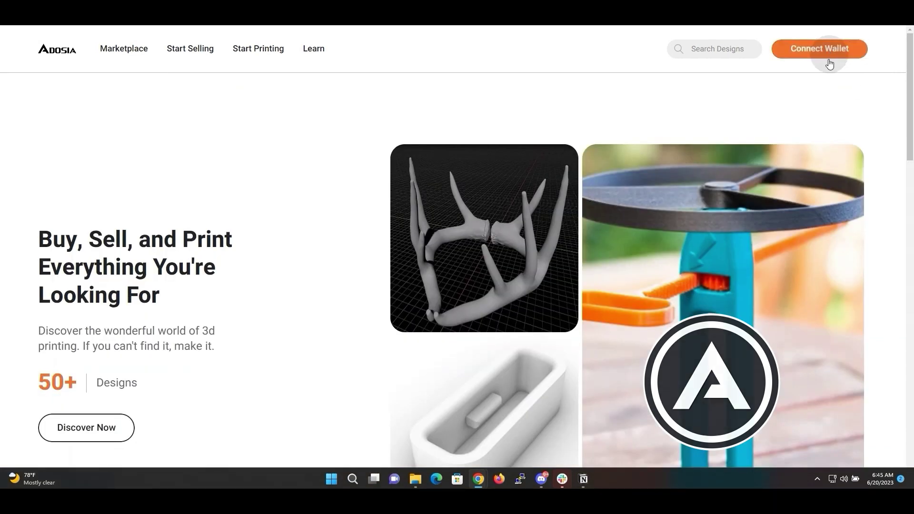
Connect the buyer's wallet and agree to the terms
click(828, 56)
click(479, 196)
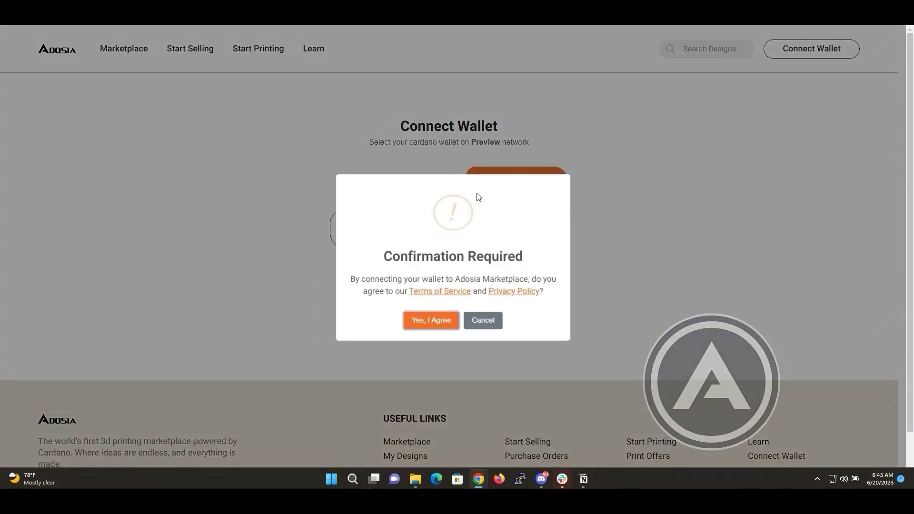
click(429, 320)
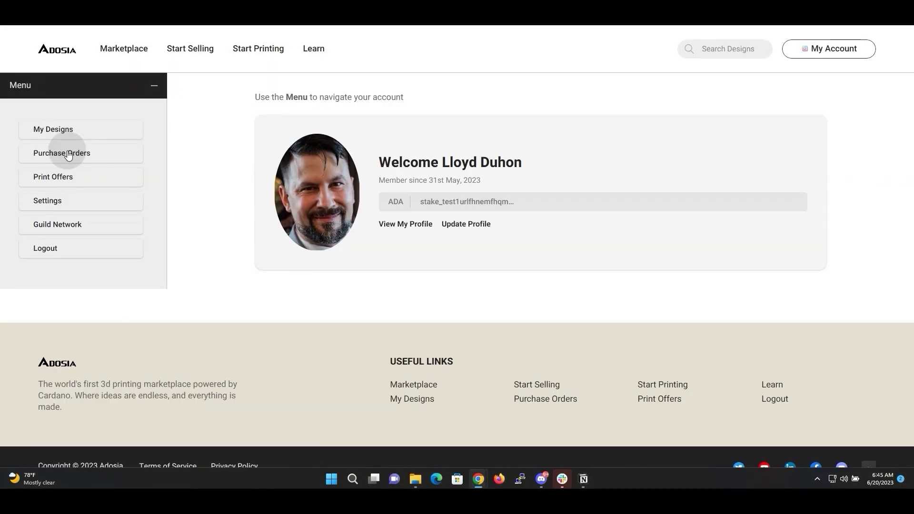
From Purchase Orders, open the Maze order and begin accepting its 200 ADA print offer
click(62, 153)
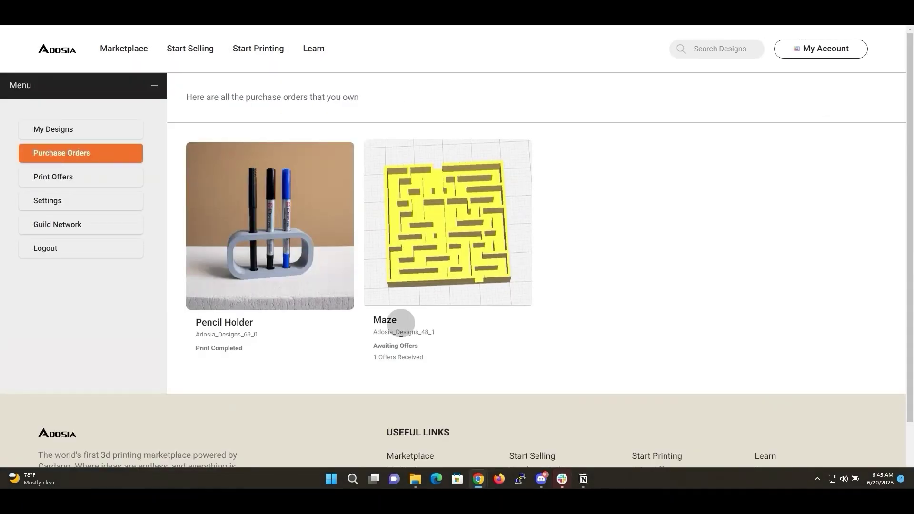
click(462, 267)
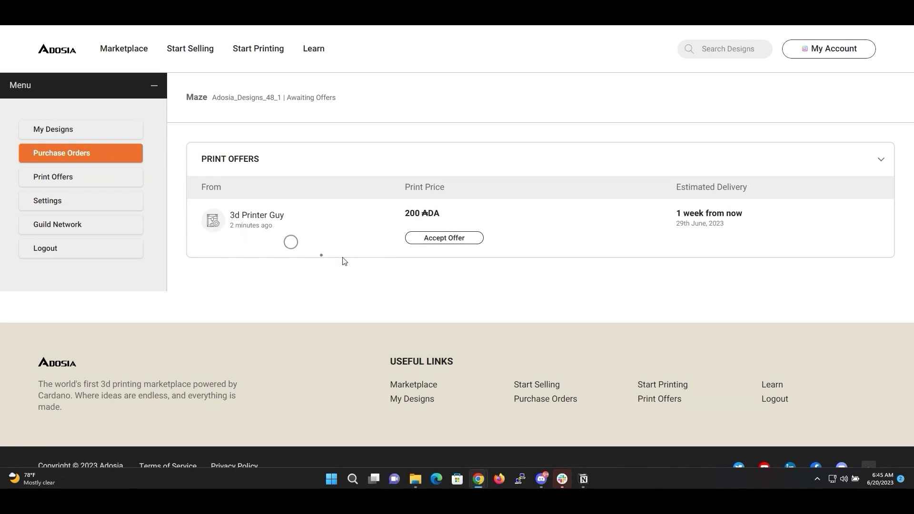
click(444, 238)
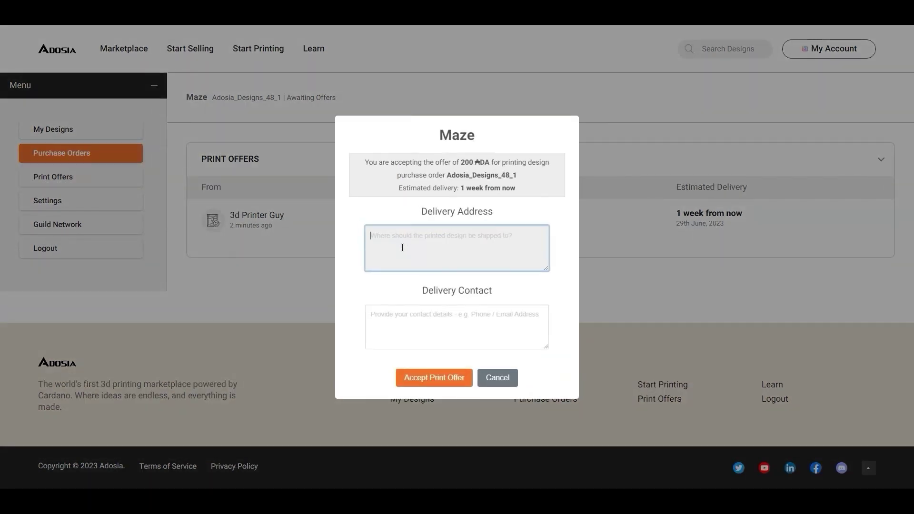
Enter the delivery address and contact phone number, then accept the Maze print offer
text(Lloyd)
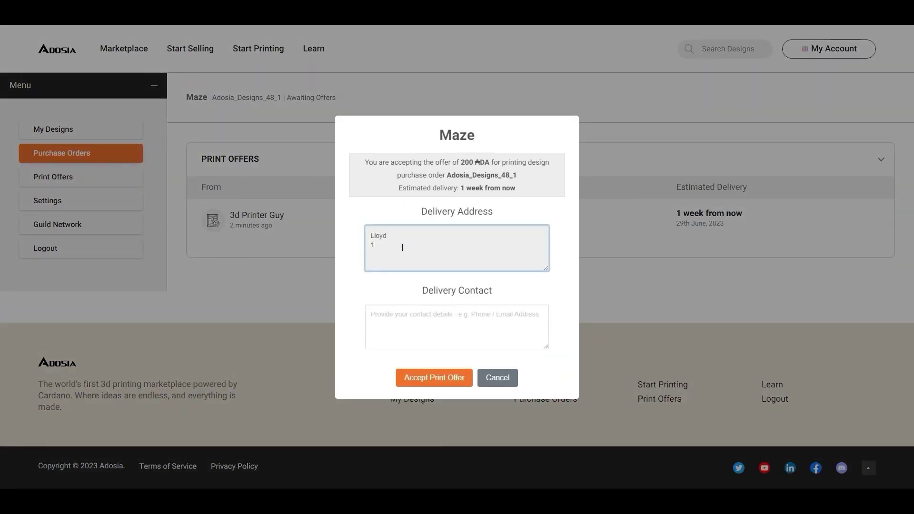
text( 123 Some Street)
key(Tab)
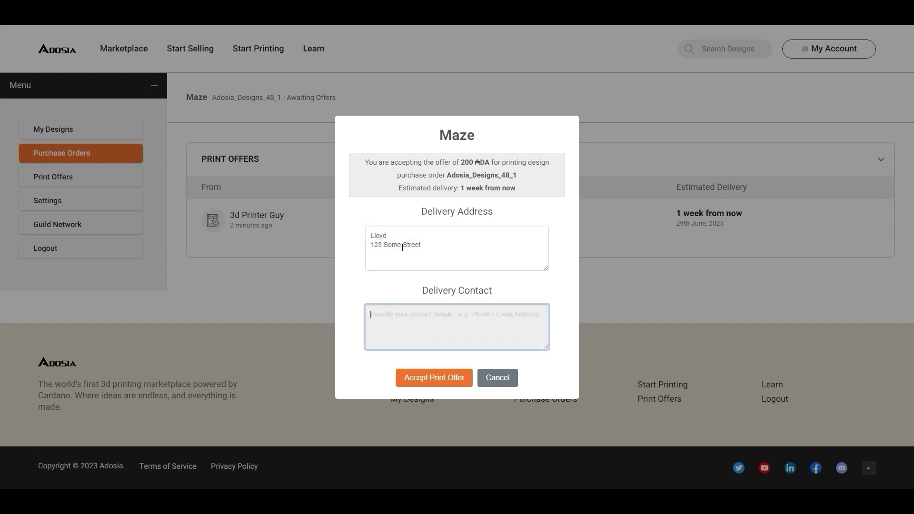
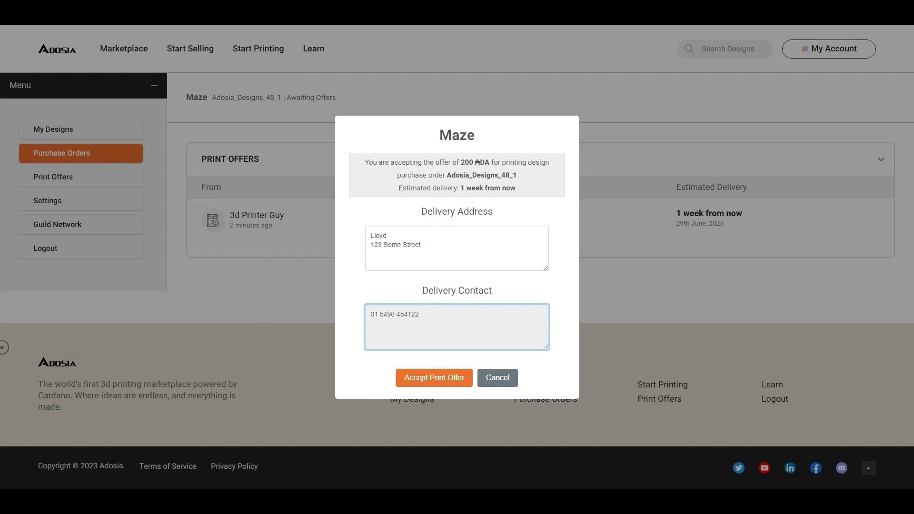
click(452, 379)
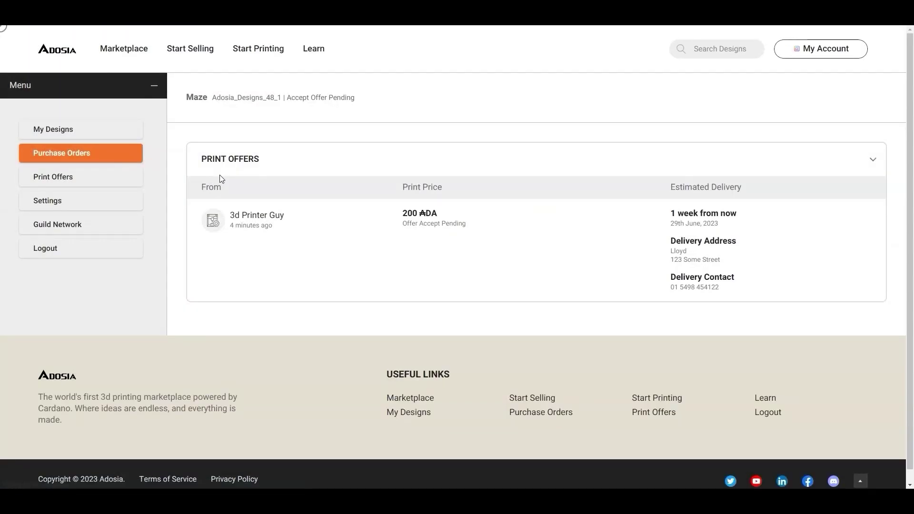
Switch to the printer's wallet, agreeing to the terms and approving the sign-in
click(821, 48)
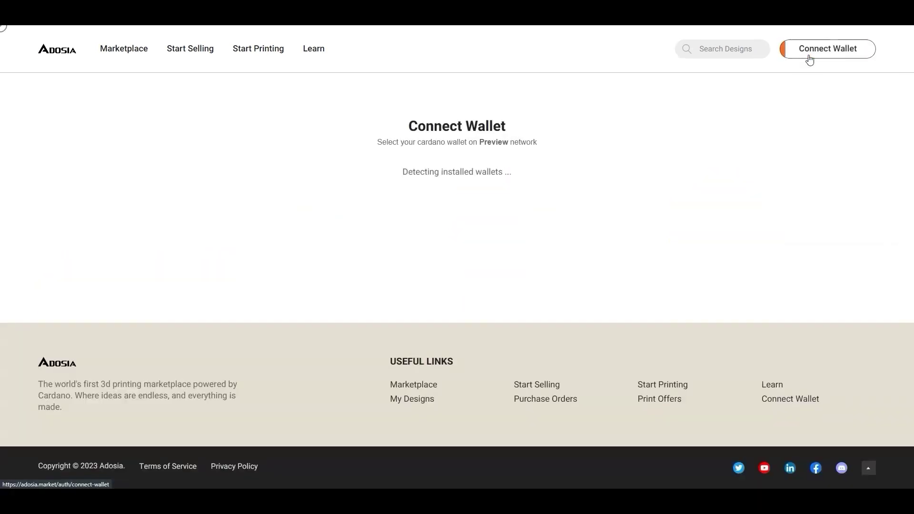
click(481, 234)
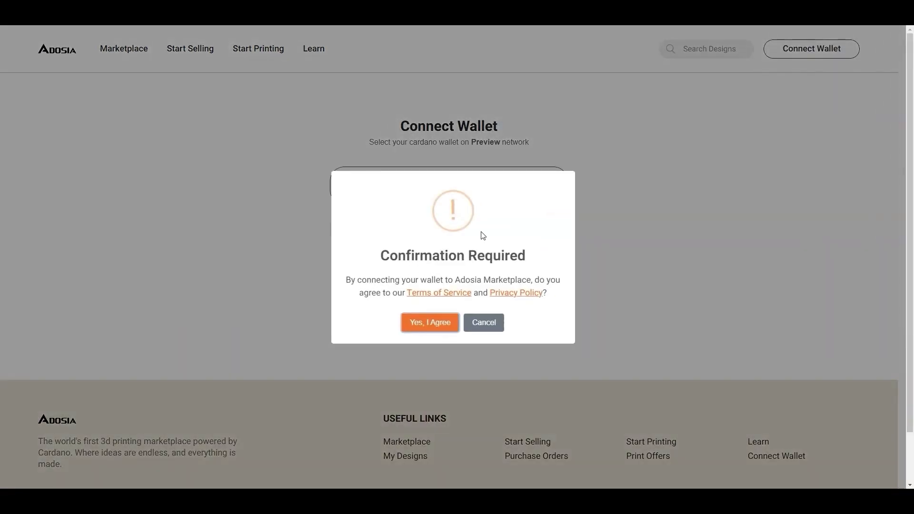
click(435, 320)
click(499, 257)
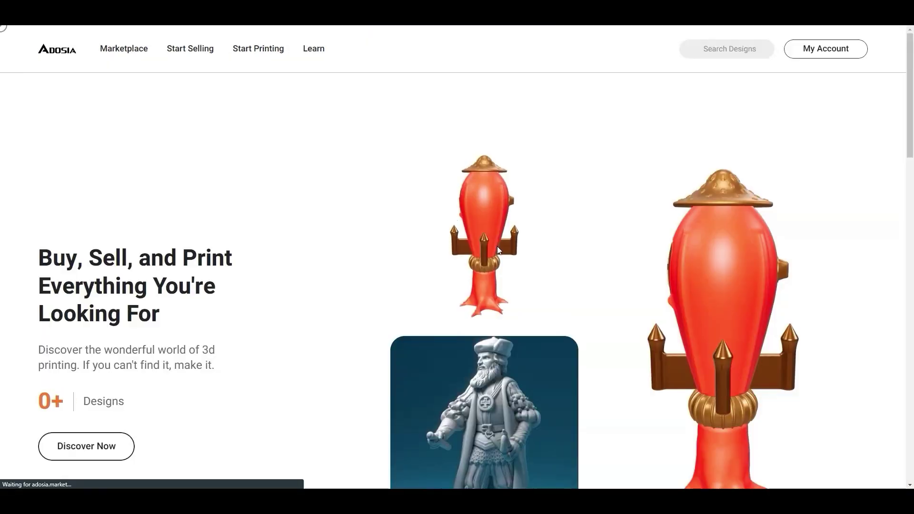
Open My Account's Print Offers, check the shipping settings, and return to the offers list
click(812, 56)
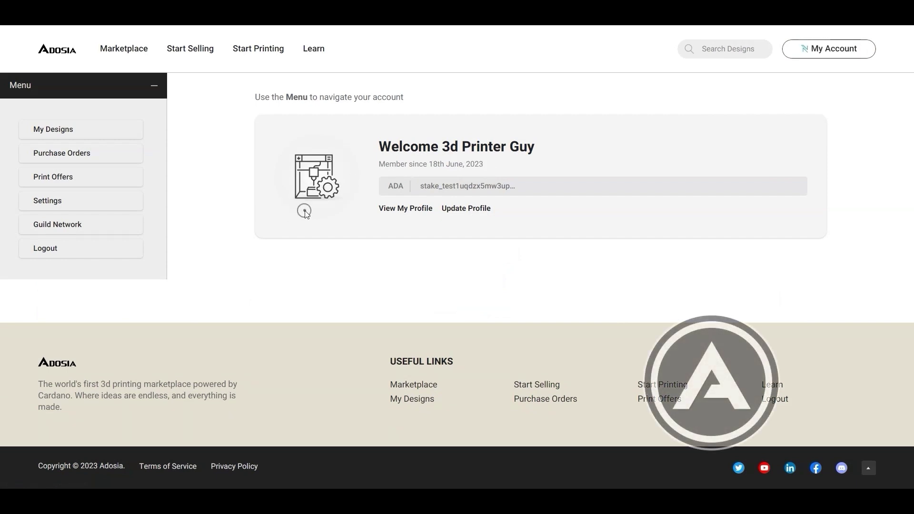
click(119, 177)
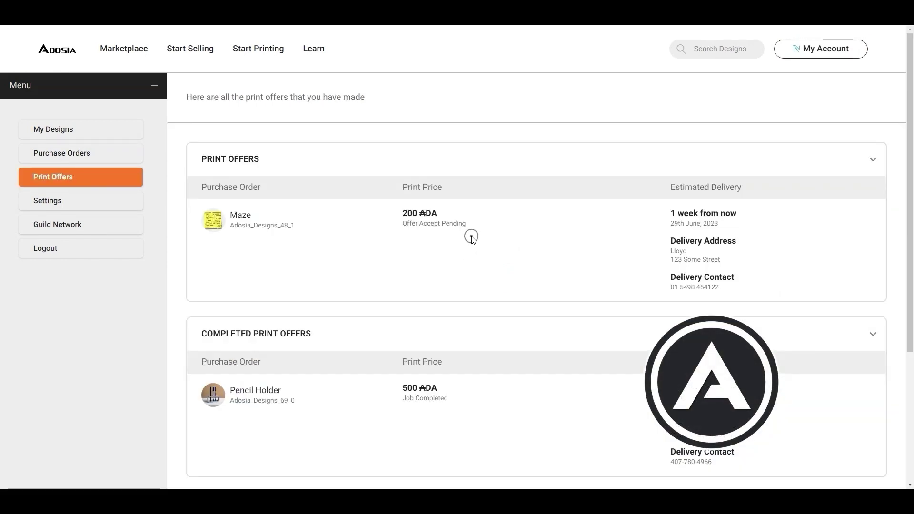
click(73, 200)
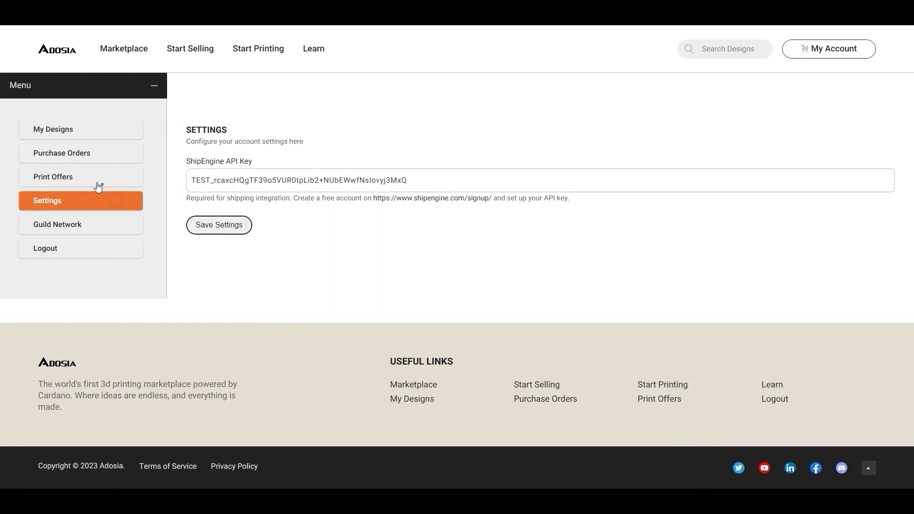
click(56, 177)
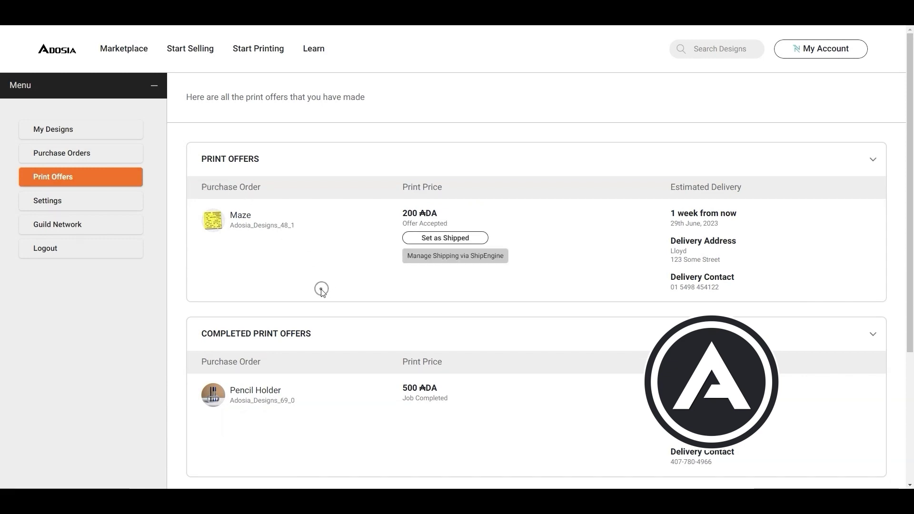
Open shipping for the Maze order and correct the recipient's street, city and state
click(475, 261)
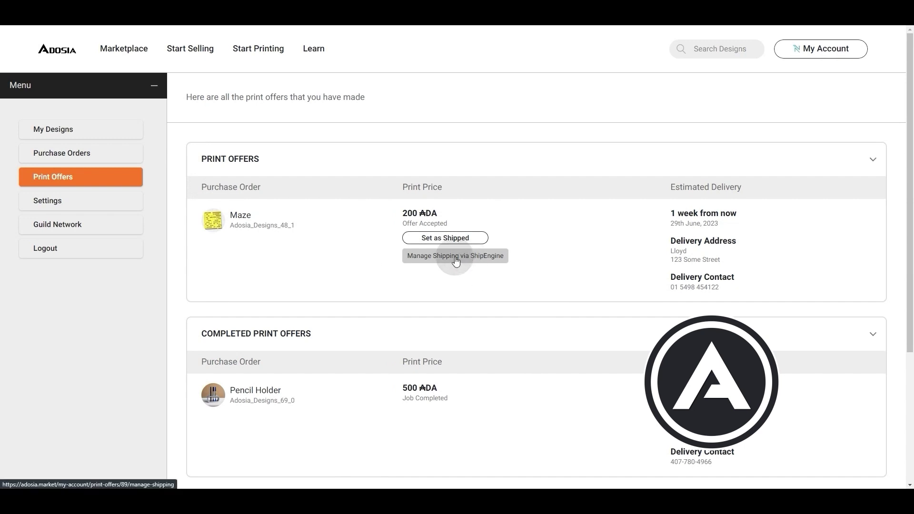
text(5)
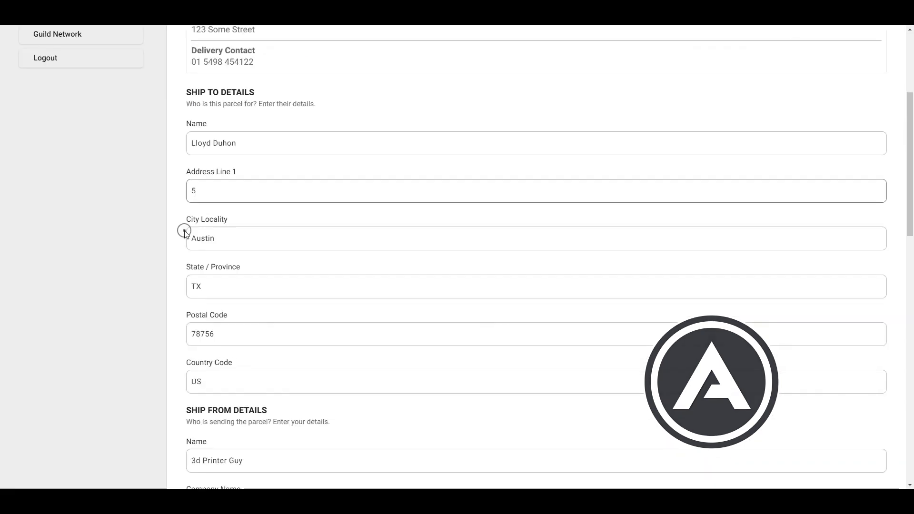
text(25 S Winch)
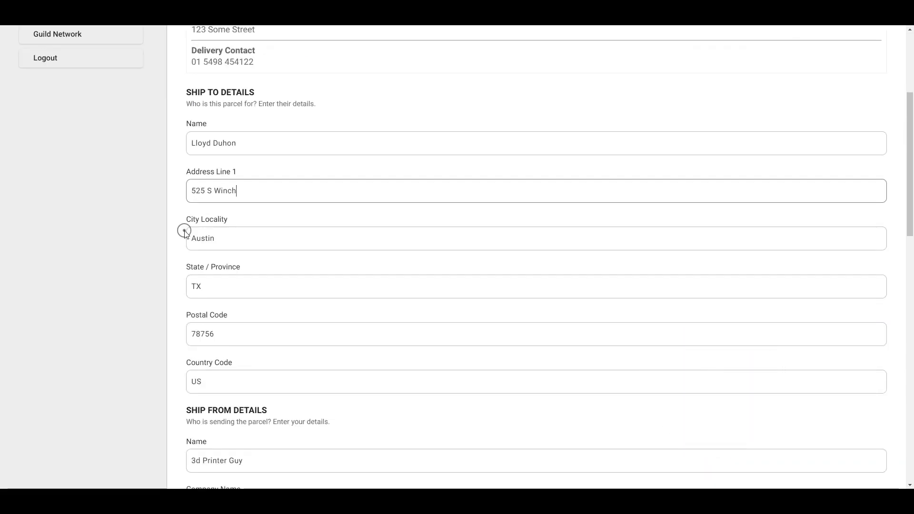
text(ester Blvd)
key(Tab)
text(San Jose)
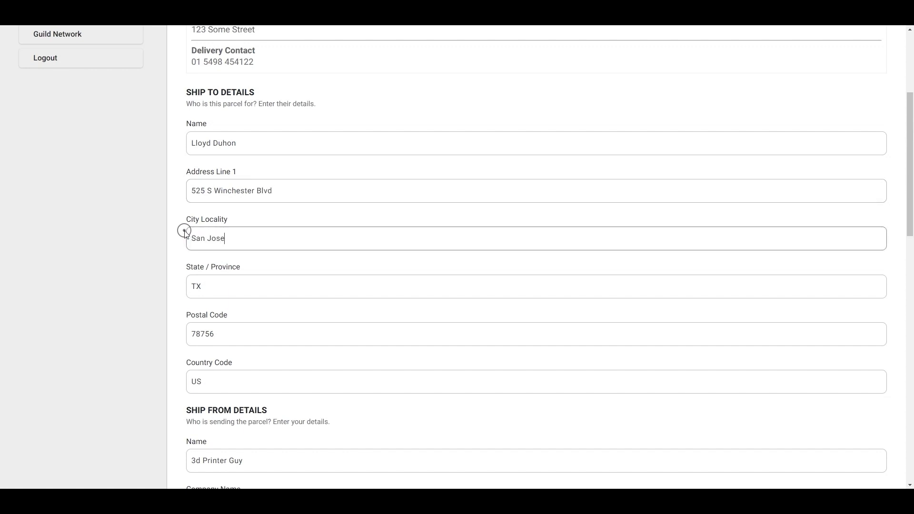
key(Tab)
text(CA)
key(Tab)
text(95128)
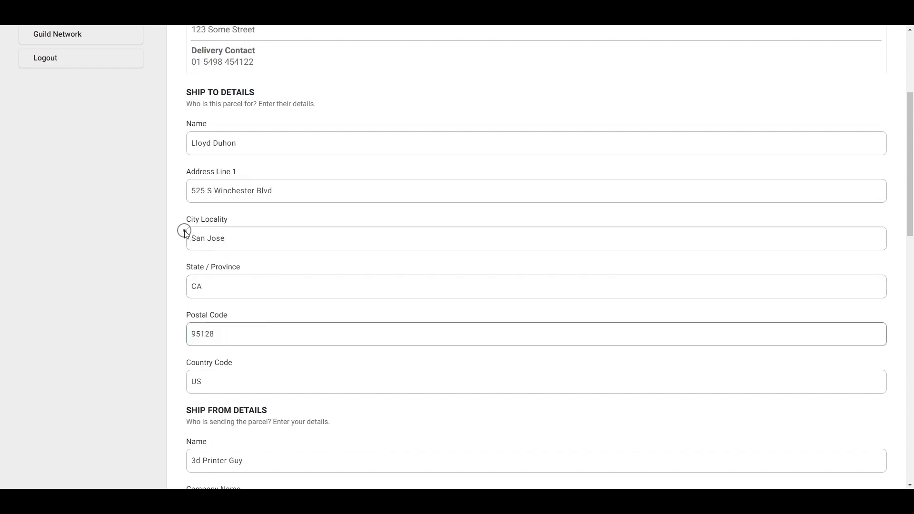
scroll(184, 231, down, 6)
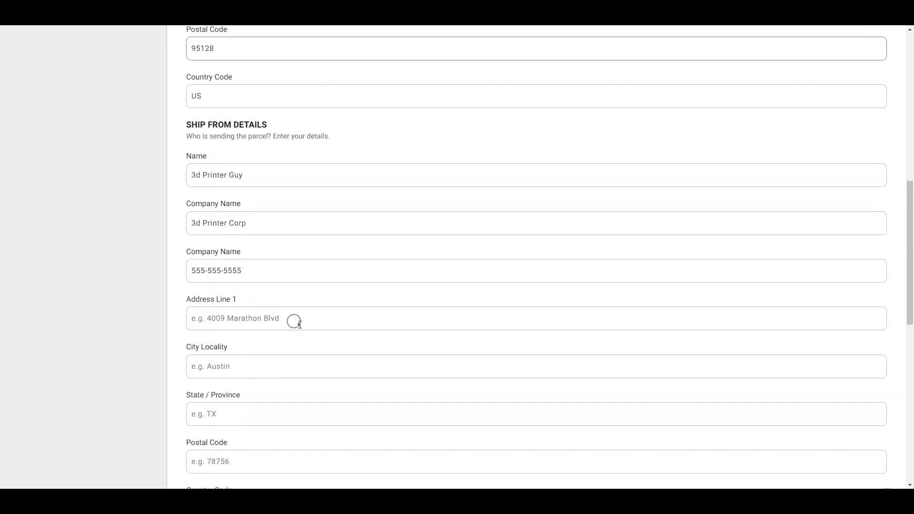
Fill in the sender's street address, city, state and US country code
click(299, 324)
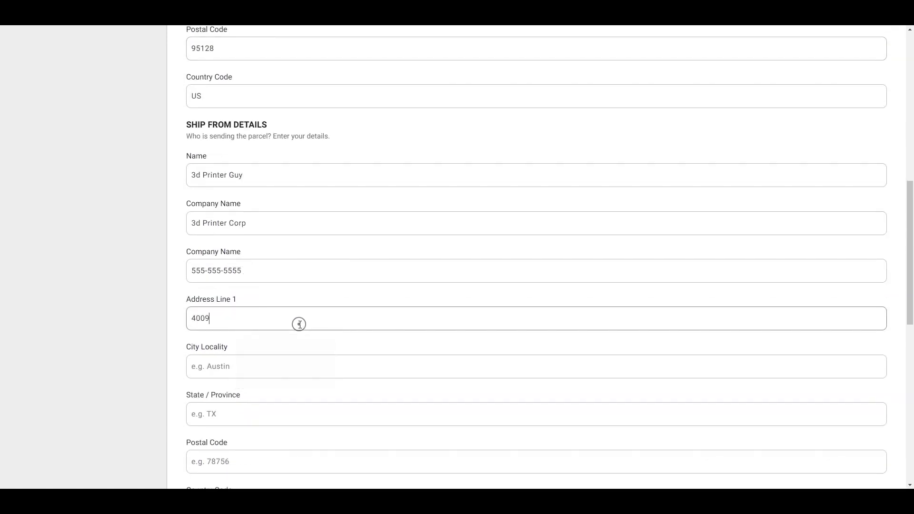
key(Tab)
text(Austin)
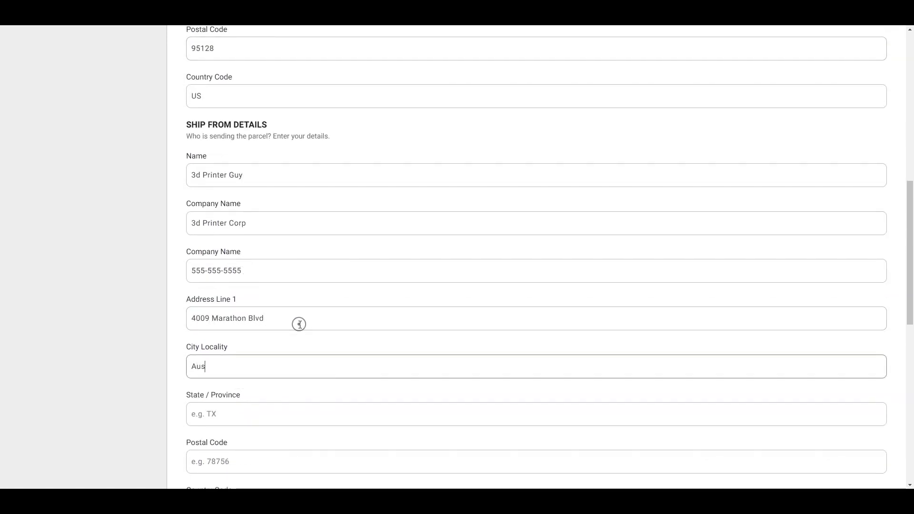
key(Tab)
text(TX)
key(Tab)
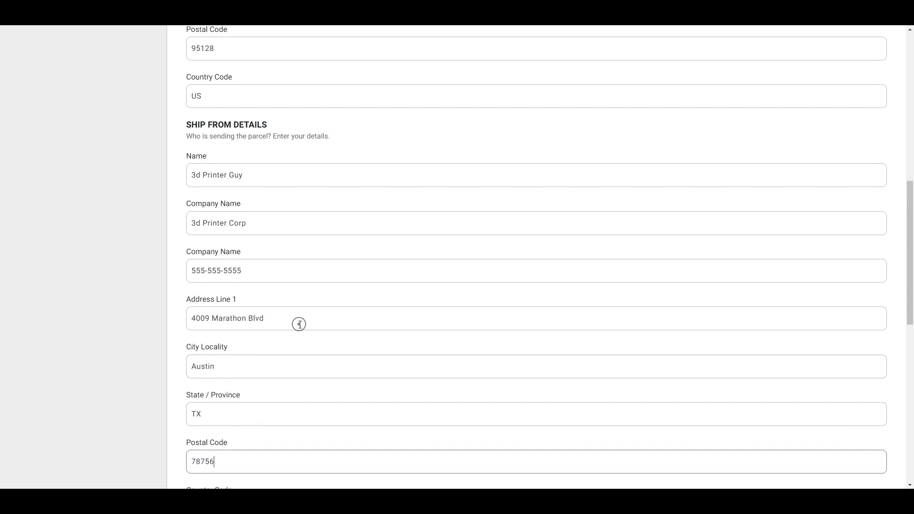
scroll(299, 325, down, 3)
key(Tab)
text(US)
scroll(252, 307, down, 2)
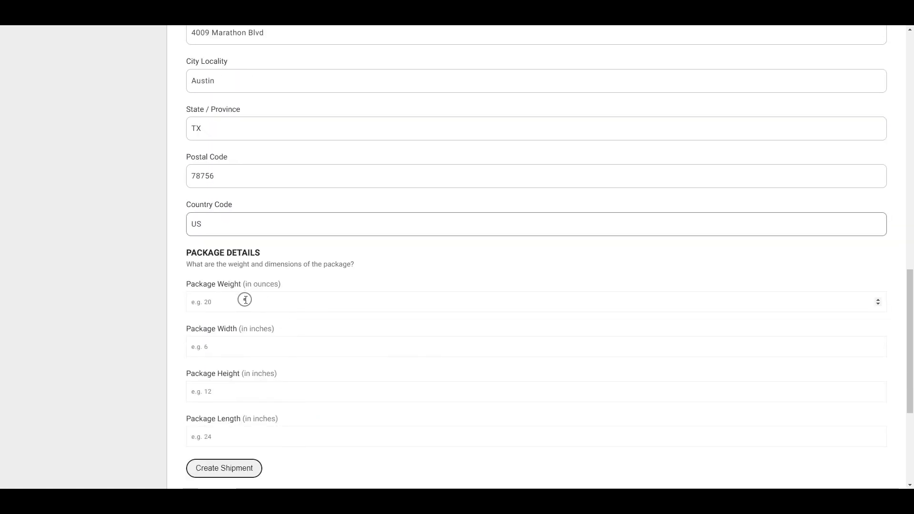
Enter a 20 oz package measuring 6×12×24 inches and create the shipment
click(245, 299)
text(20)
key(Tab)
text(06)
key(Tab)
text(12)
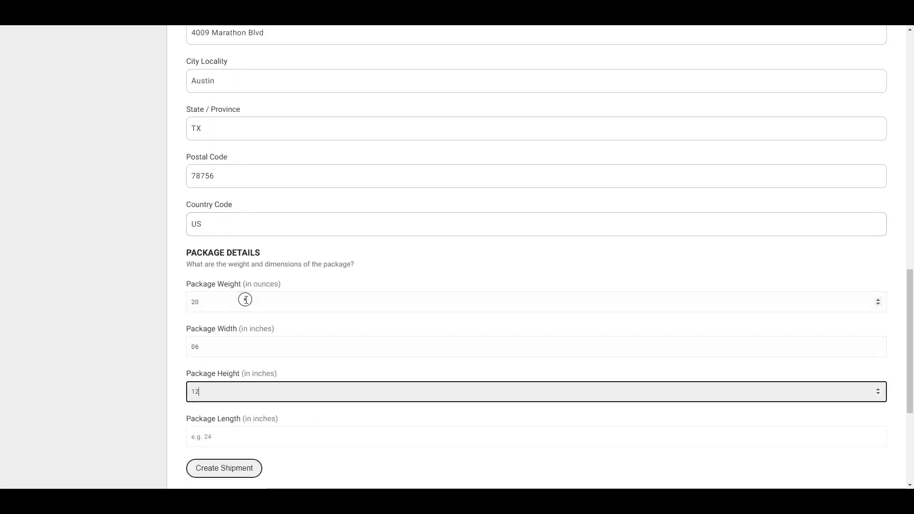
key(Tab)
text(24)
scroll(375, 313, down, 3)
click(224, 327)
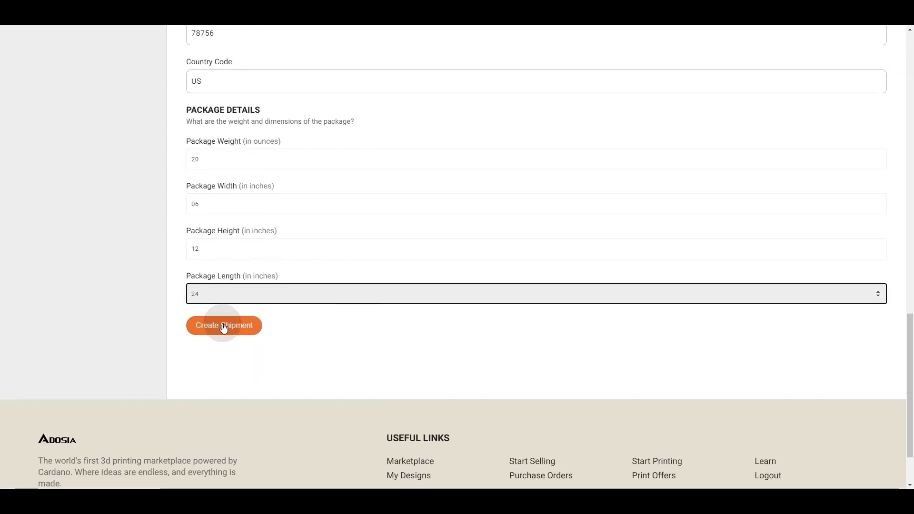
Scroll through the generated UPS Ground shipping label preview for the Maze order
scroll(748, 187, down, 2)
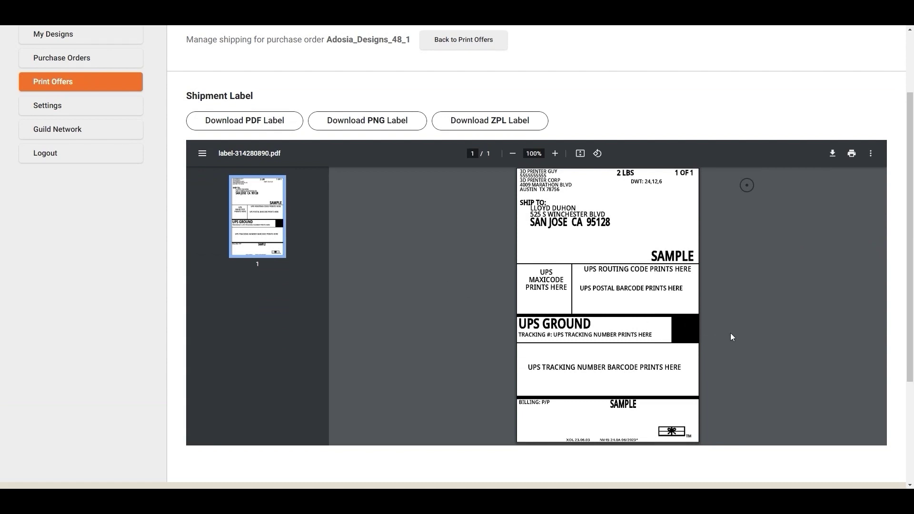
scroll(731, 337, down, 1)
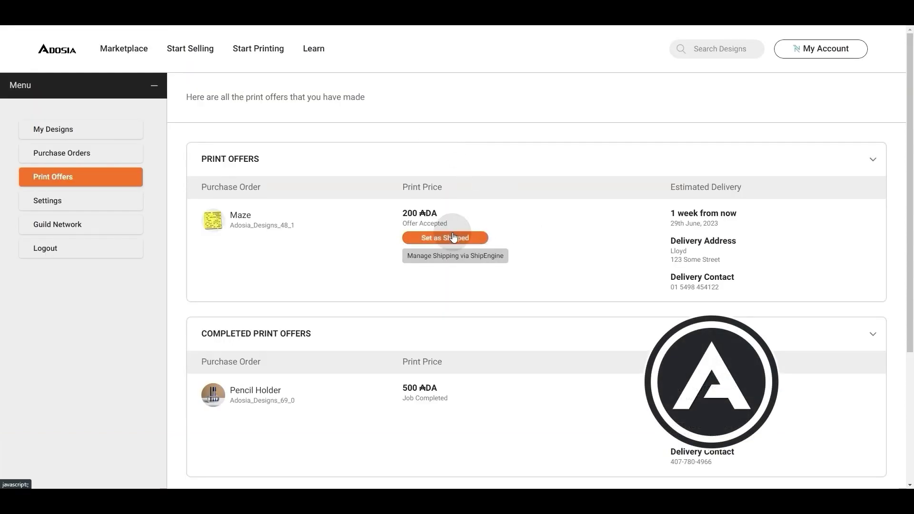
Mark the Maze order as shipped, sign the transaction with the wallet password, and reopen the dashboard
click(415, 238)
click(428, 322)
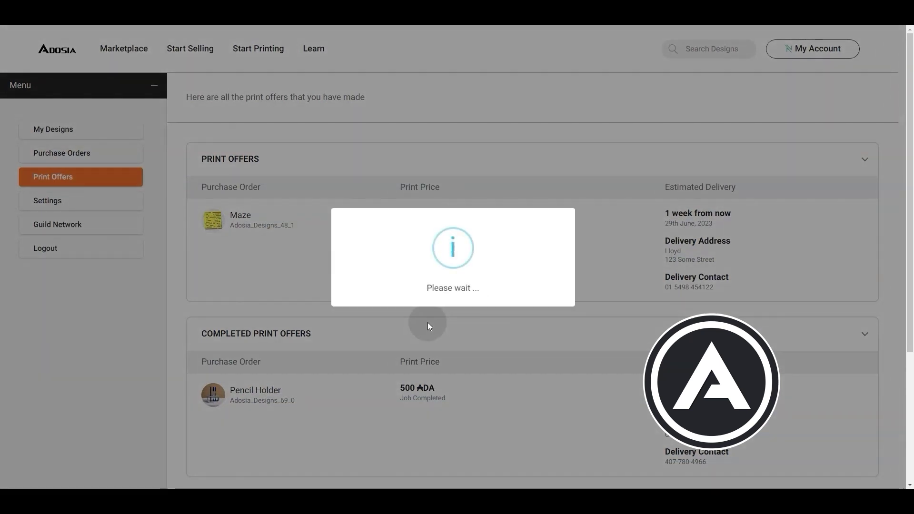
click(498, 258)
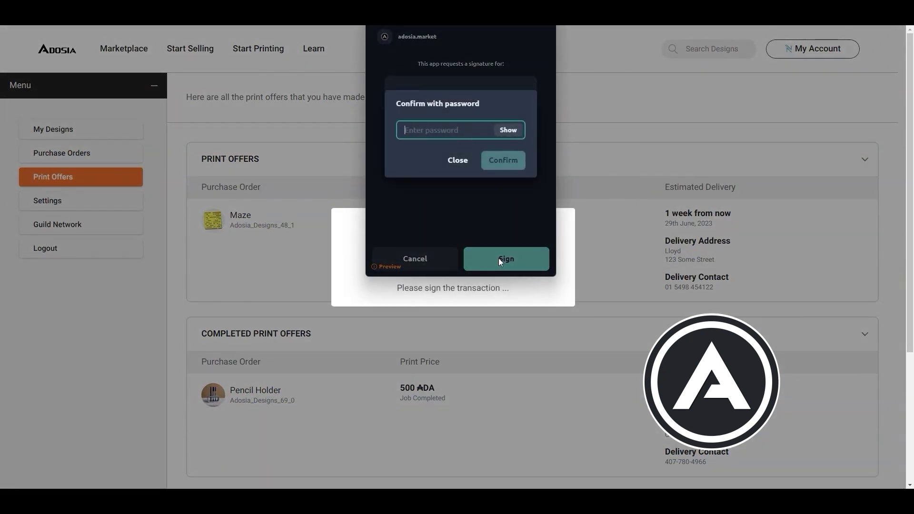
text(•••••••••••)
key(Return)
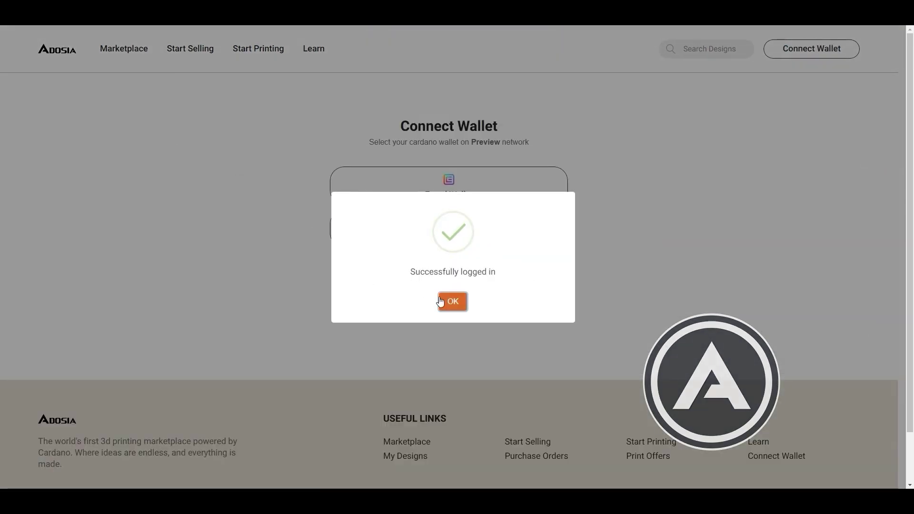
click(453, 302)
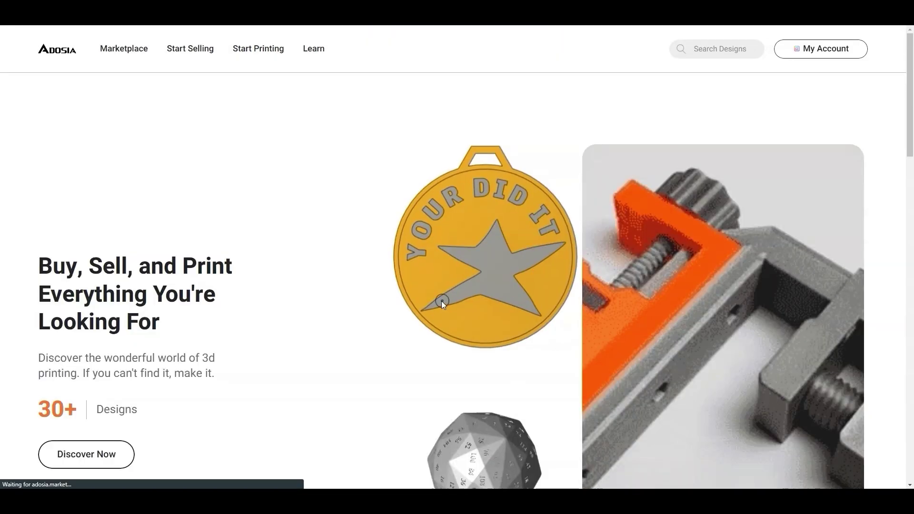
click(816, 48)
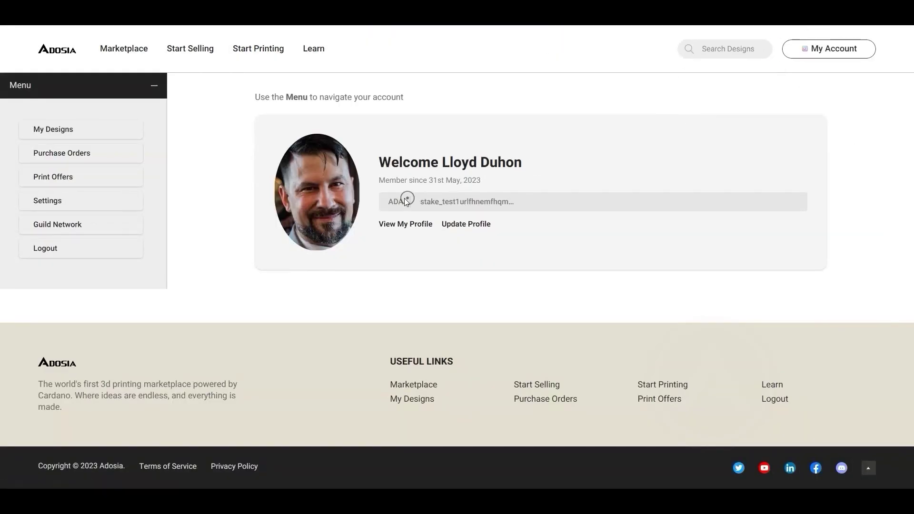
Open the Maze purchase order from Purchase Orders and confirm its delivery
click(90, 158)
click(373, 341)
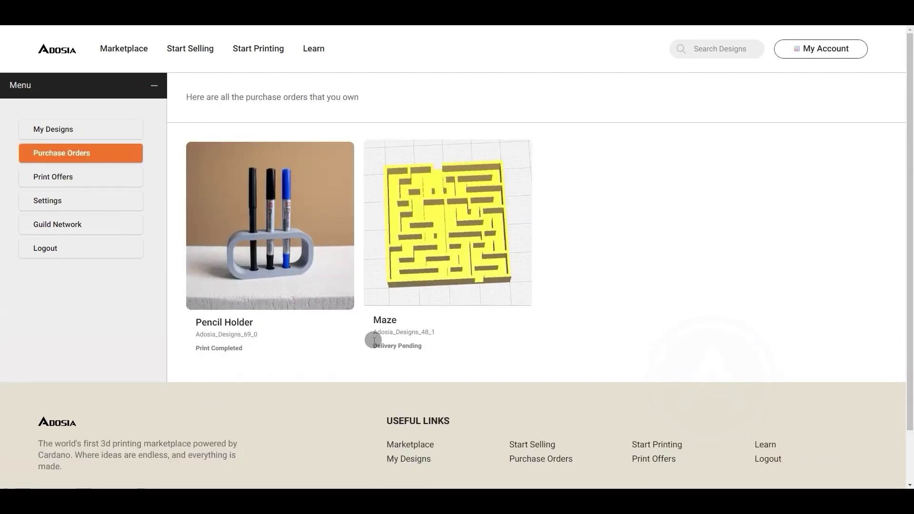
click(460, 241)
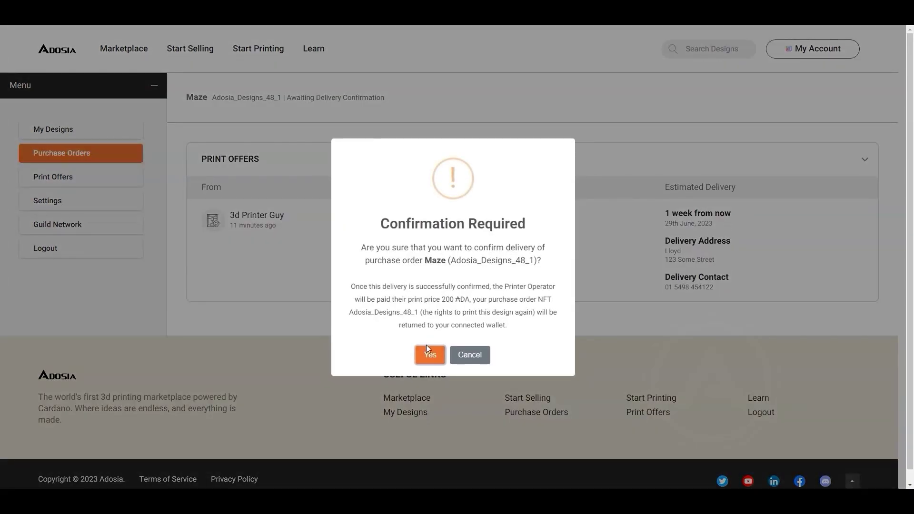
click(430, 353)
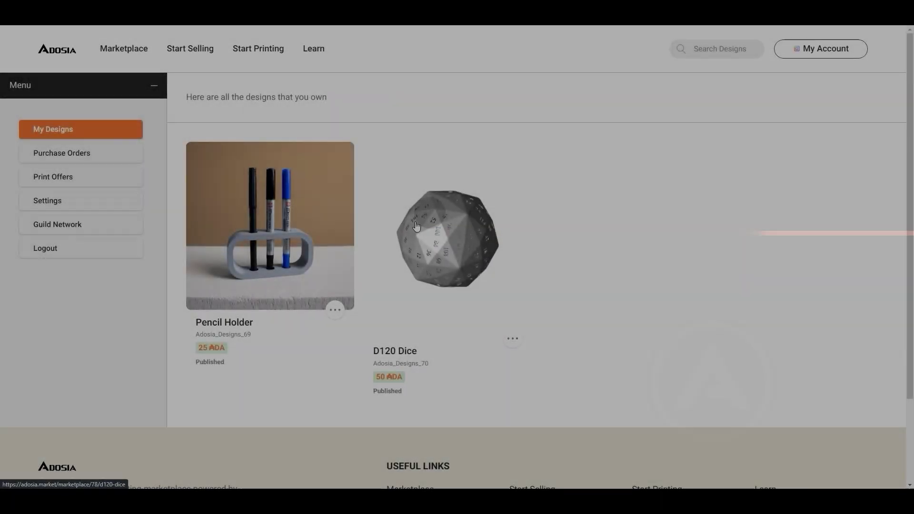
Transfer the D120 Dice design to the new owner by pasting their stake key
click(513, 339)
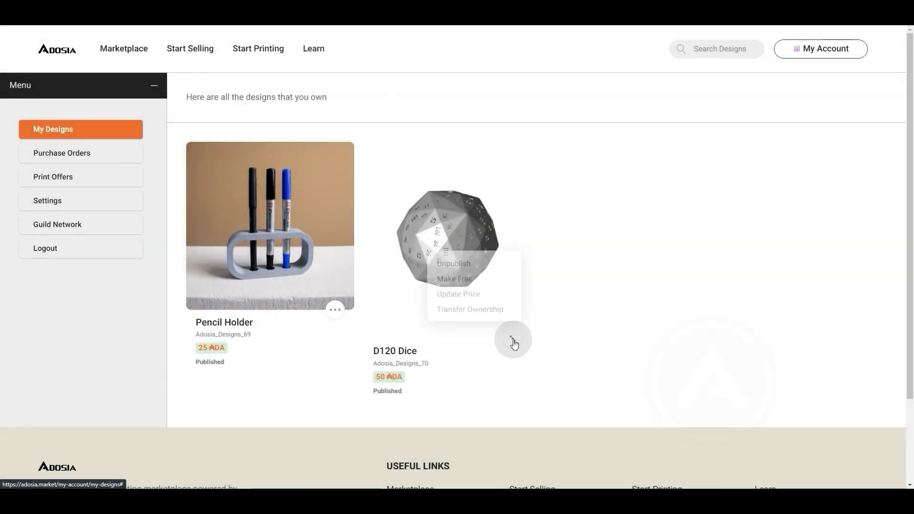
click(470, 319)
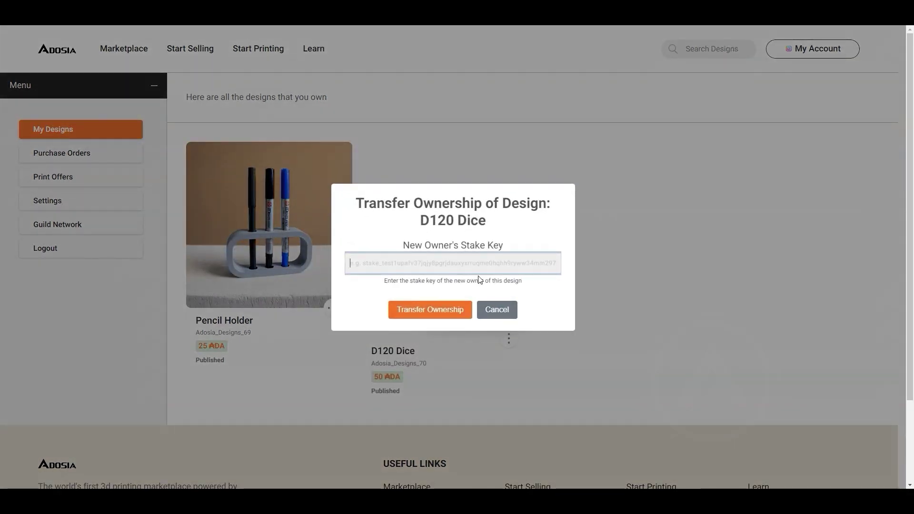
text(stake_test1uqdzx5mw3upexs75w8gcdn8ctk0qzltdkjpmpacsh42cv5cum7z4u)
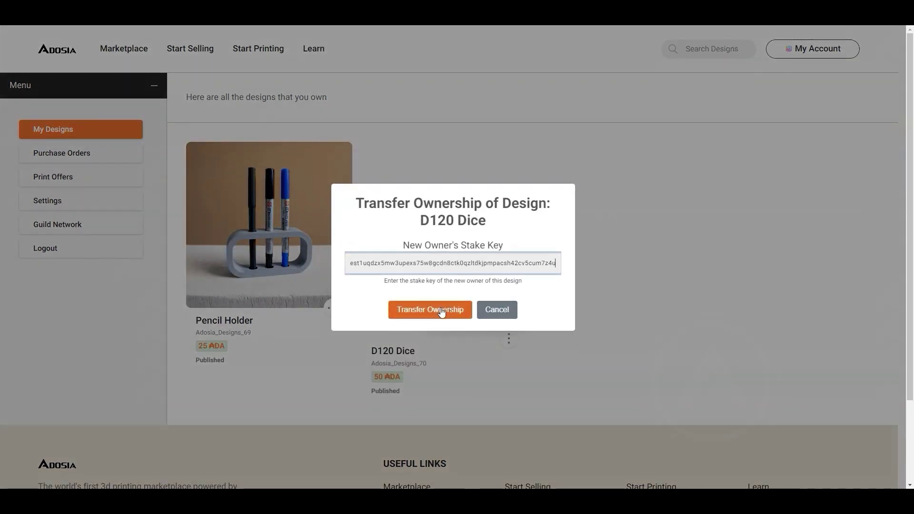
click(442, 313)
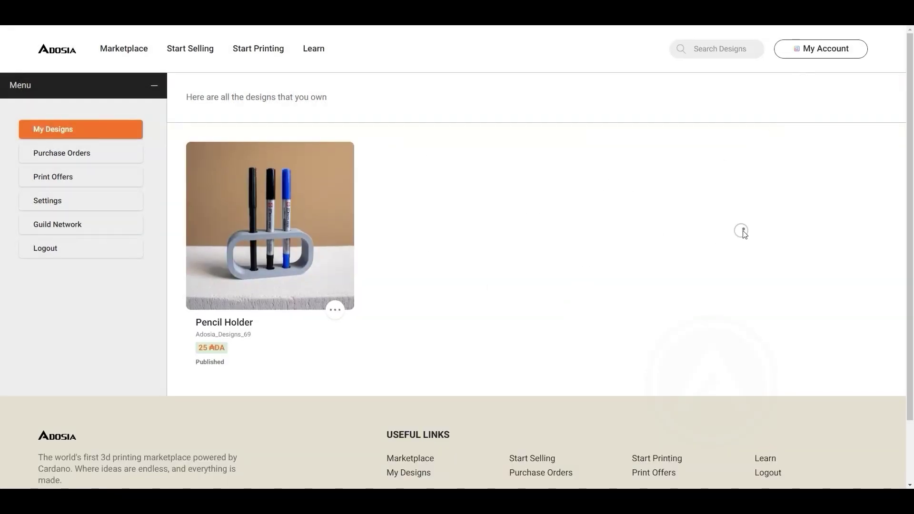
Log in with the receiving wallet, signing with its password, and view its My Designs list
click(465, 233)
click(433, 320)
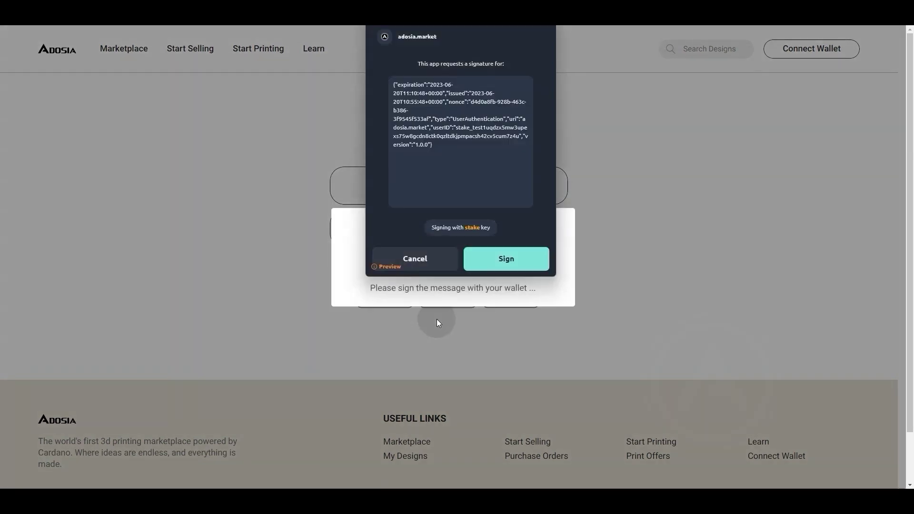
click(489, 256)
text(•)
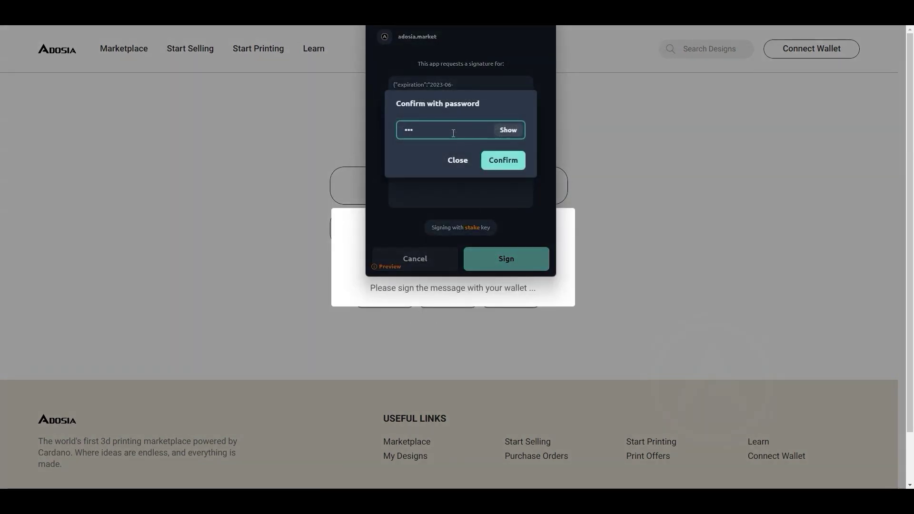
text(•••••••••••)
key(Return)
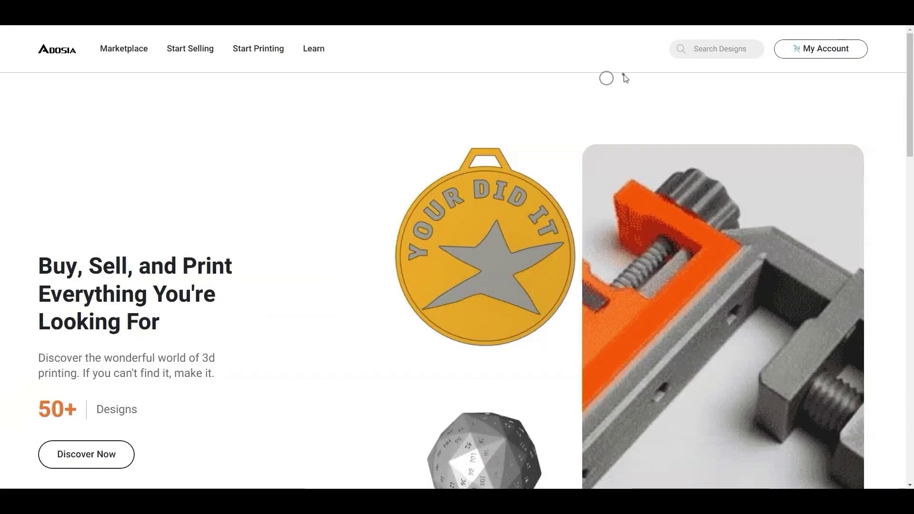
click(814, 49)
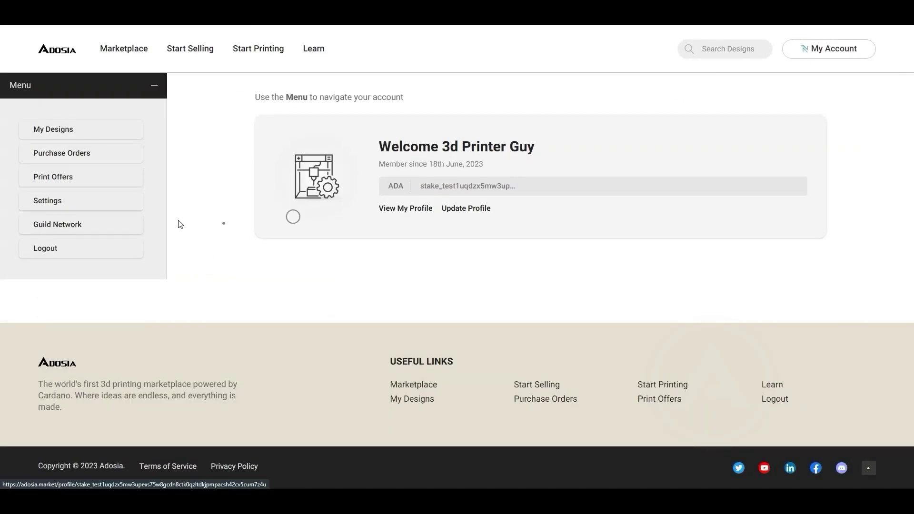
click(67, 128)
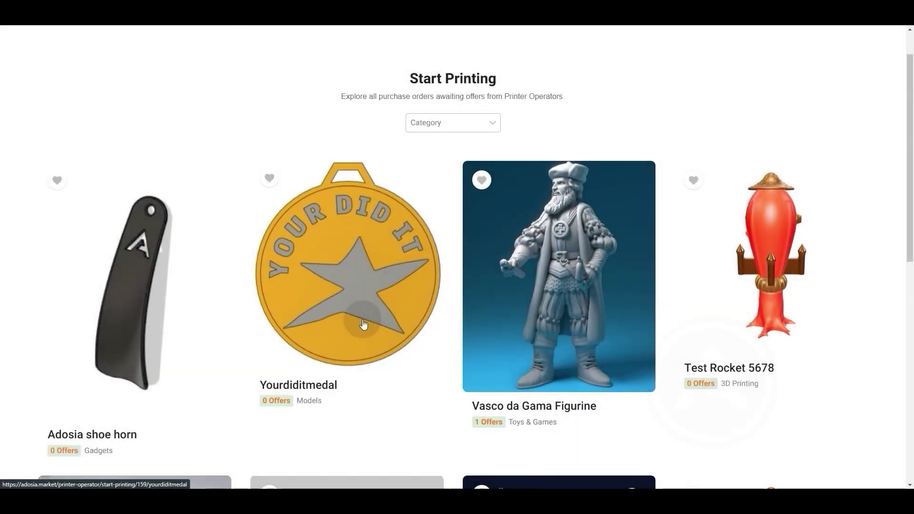
Submit and sign a 200 ADA print offer on Yourdiditmedal with a June 23 delivery date
click(363, 324)
click(547, 220)
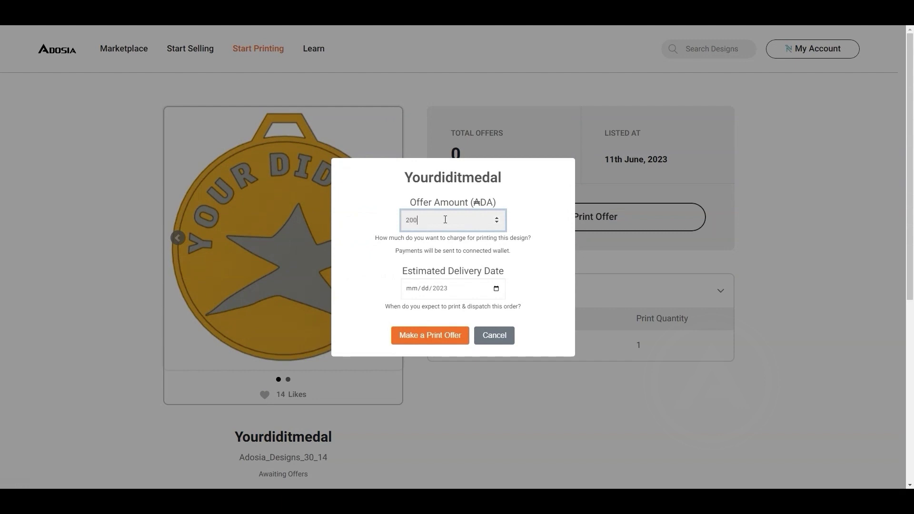
click(500, 290)
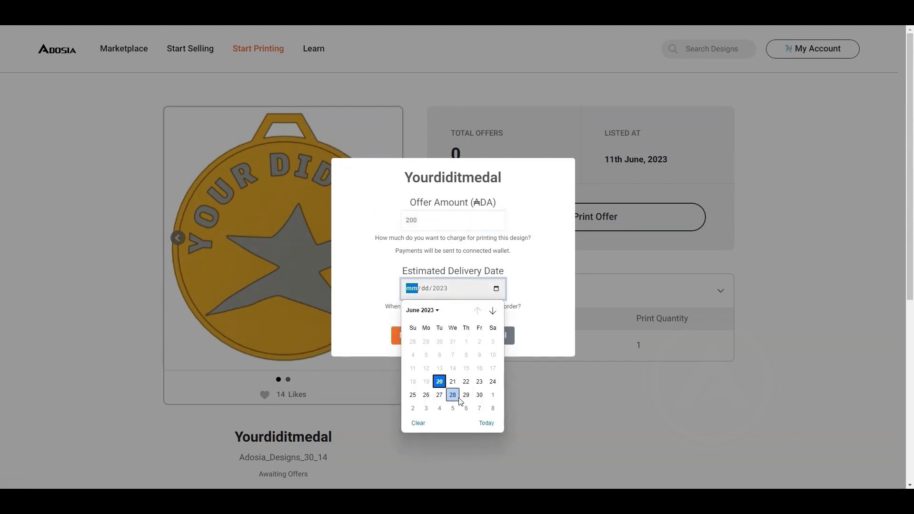
click(481, 395)
click(438, 333)
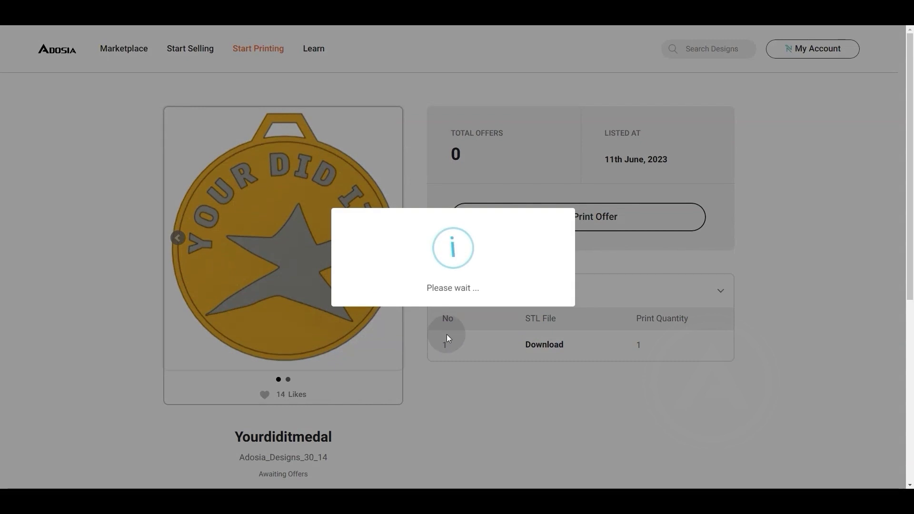
click(469, 258)
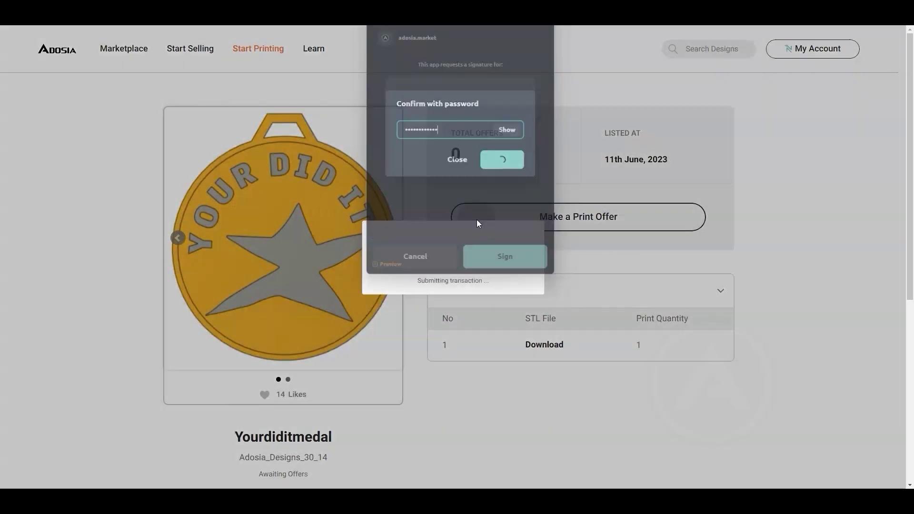
key(Return)
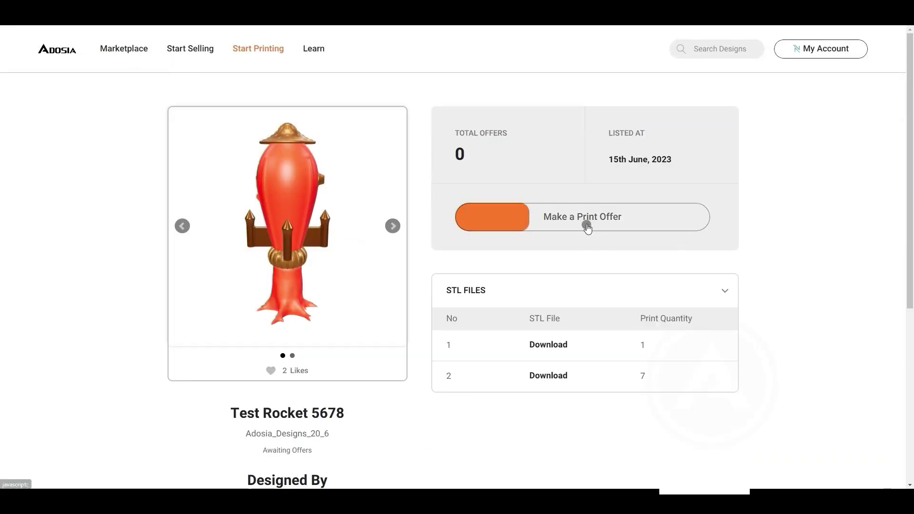
Submit and sign a 500 ADA print offer on Test Rocket 5678 for June 30 delivery
click(584, 223)
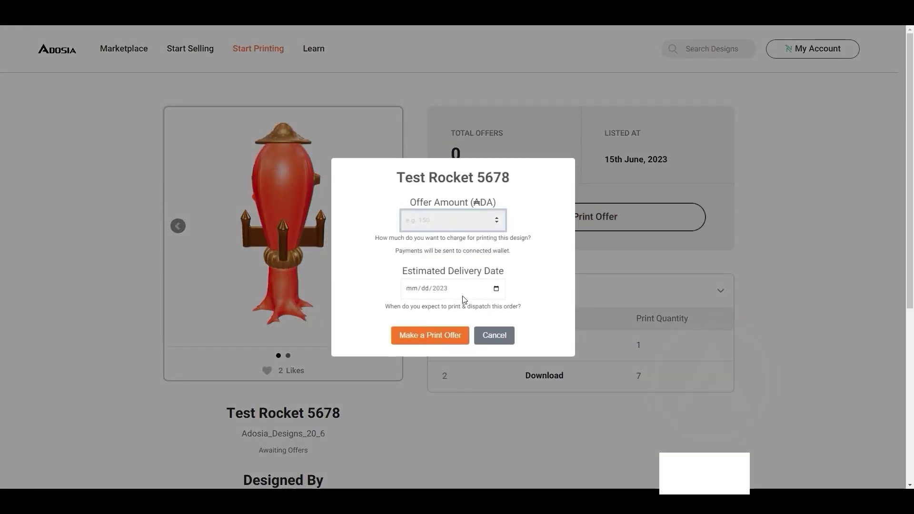
text(500)
click(486, 290)
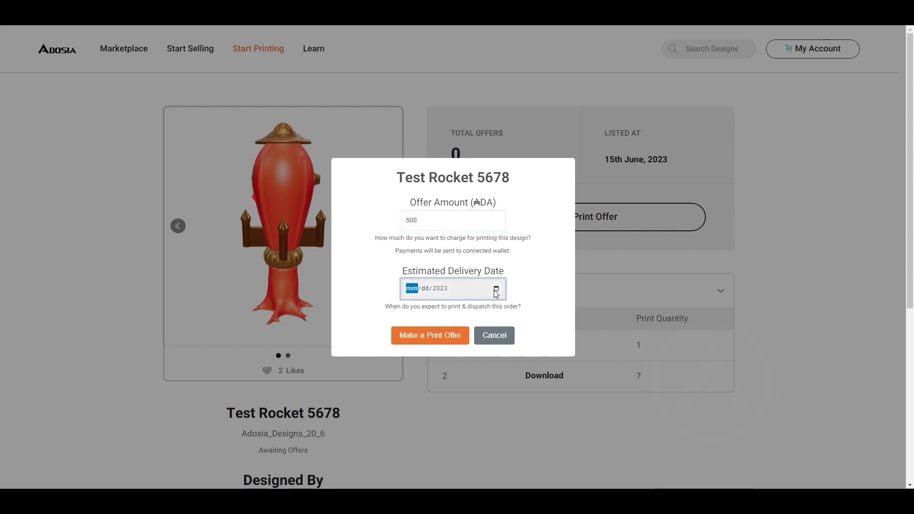
click(496, 289)
click(479, 395)
click(445, 339)
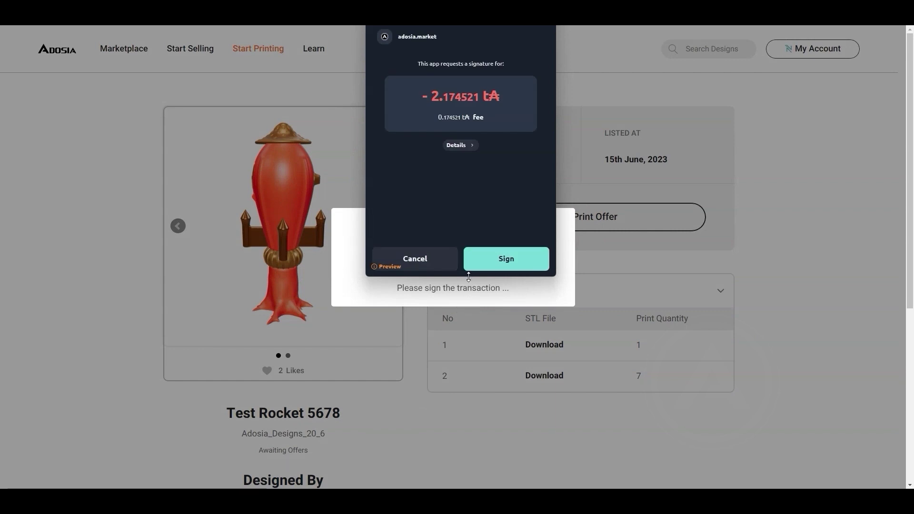
click(522, 257)
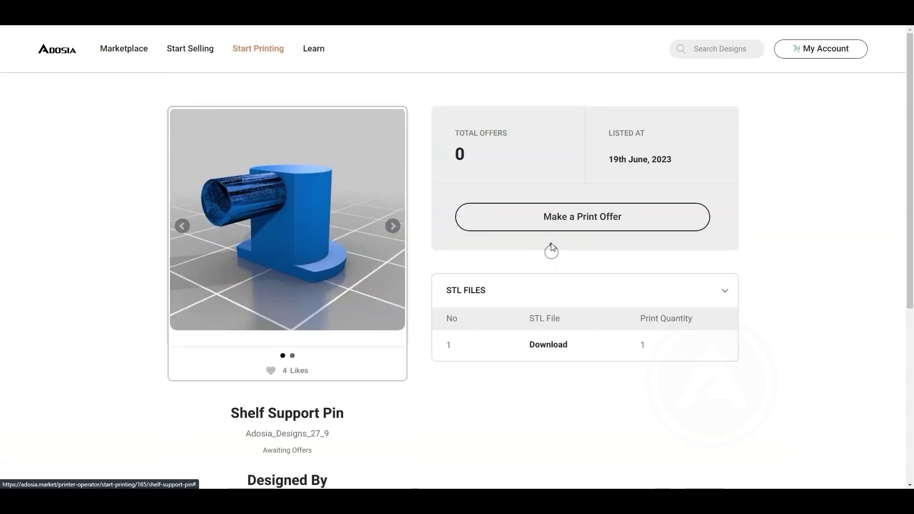
Submit a 125 ADA print offer on Shelf Support Pin with a June 27 delivery date
click(552, 223)
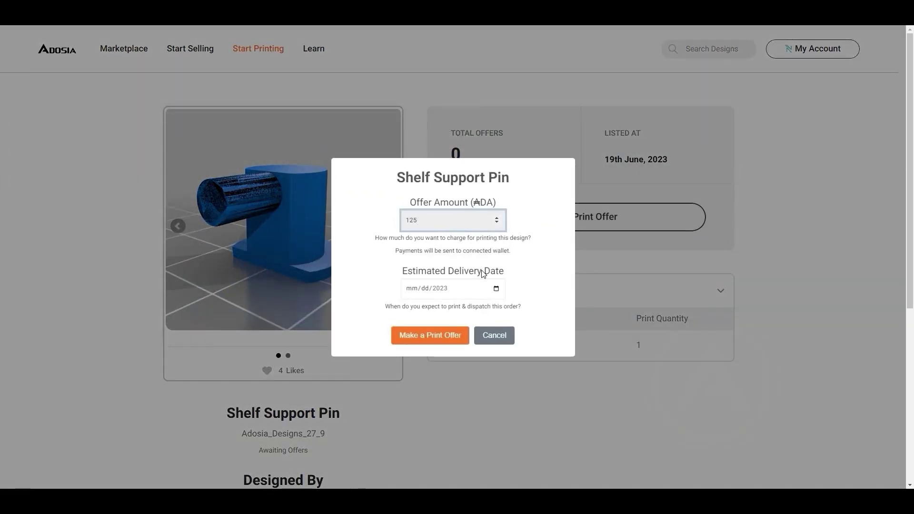
click(495, 288)
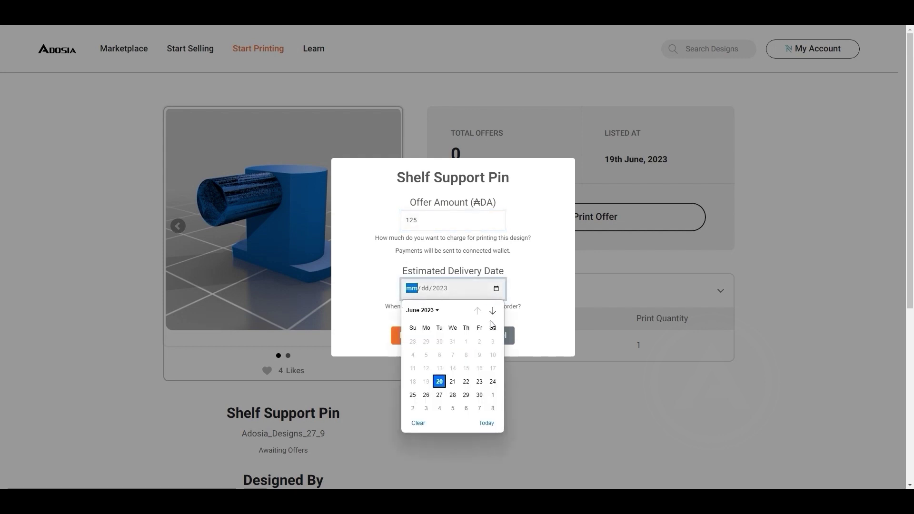
click(439, 395)
click(436, 332)
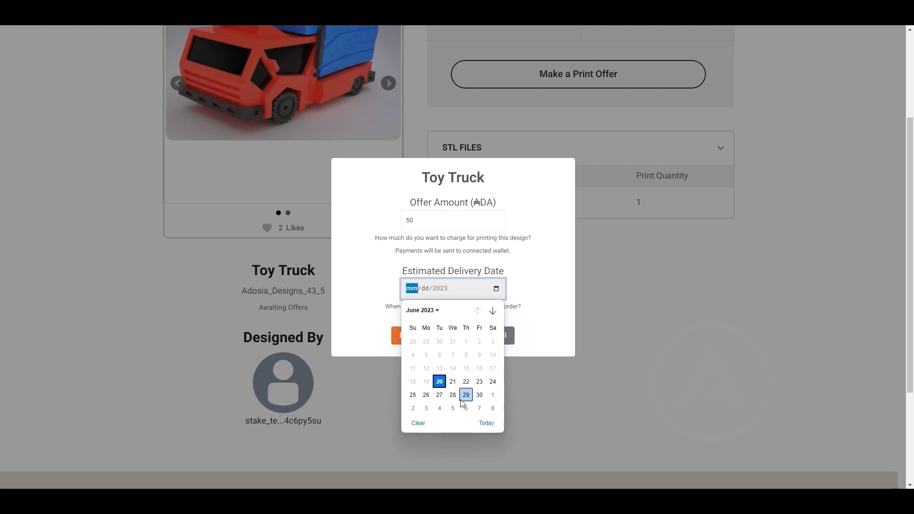
Submit the 50 ADA Toy Truck offer for June 29 and read the 3-active-offers limit error
click(465, 395)
click(423, 338)
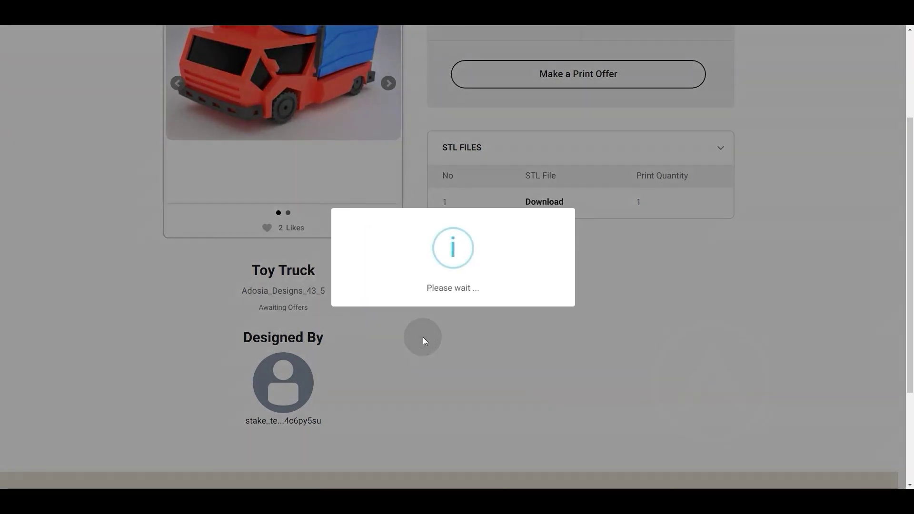
scroll(532, 323, up, 1)
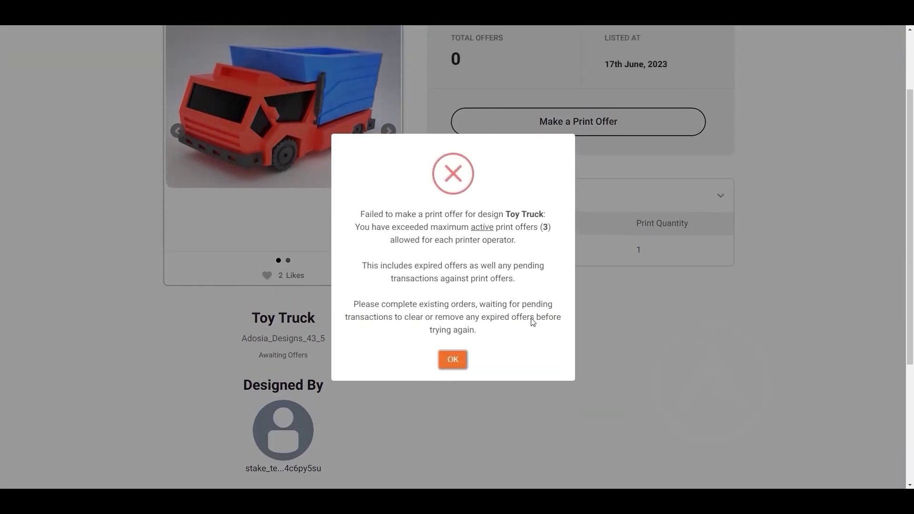